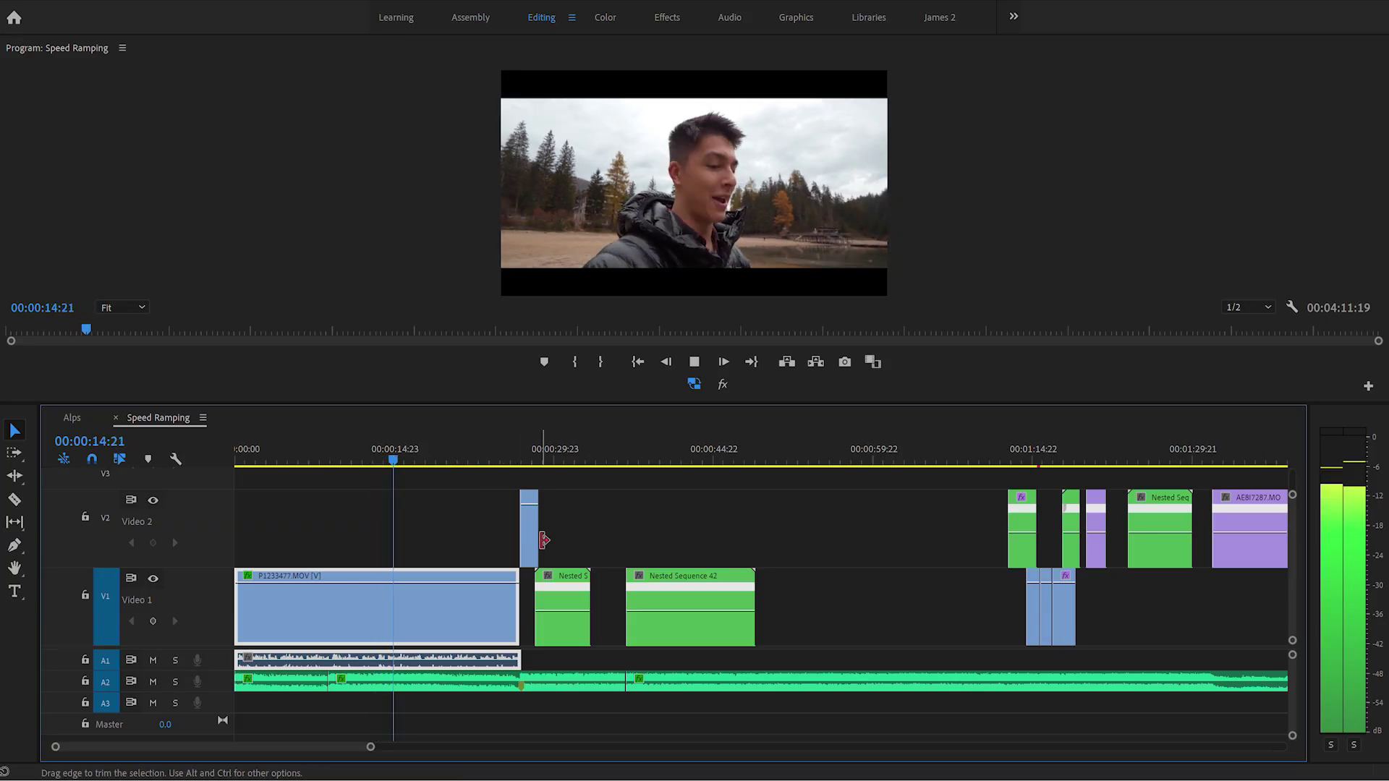
Play through the opening clips of the Speed Ramping sequence and park the playhead at 00:00:28:12
key(space)
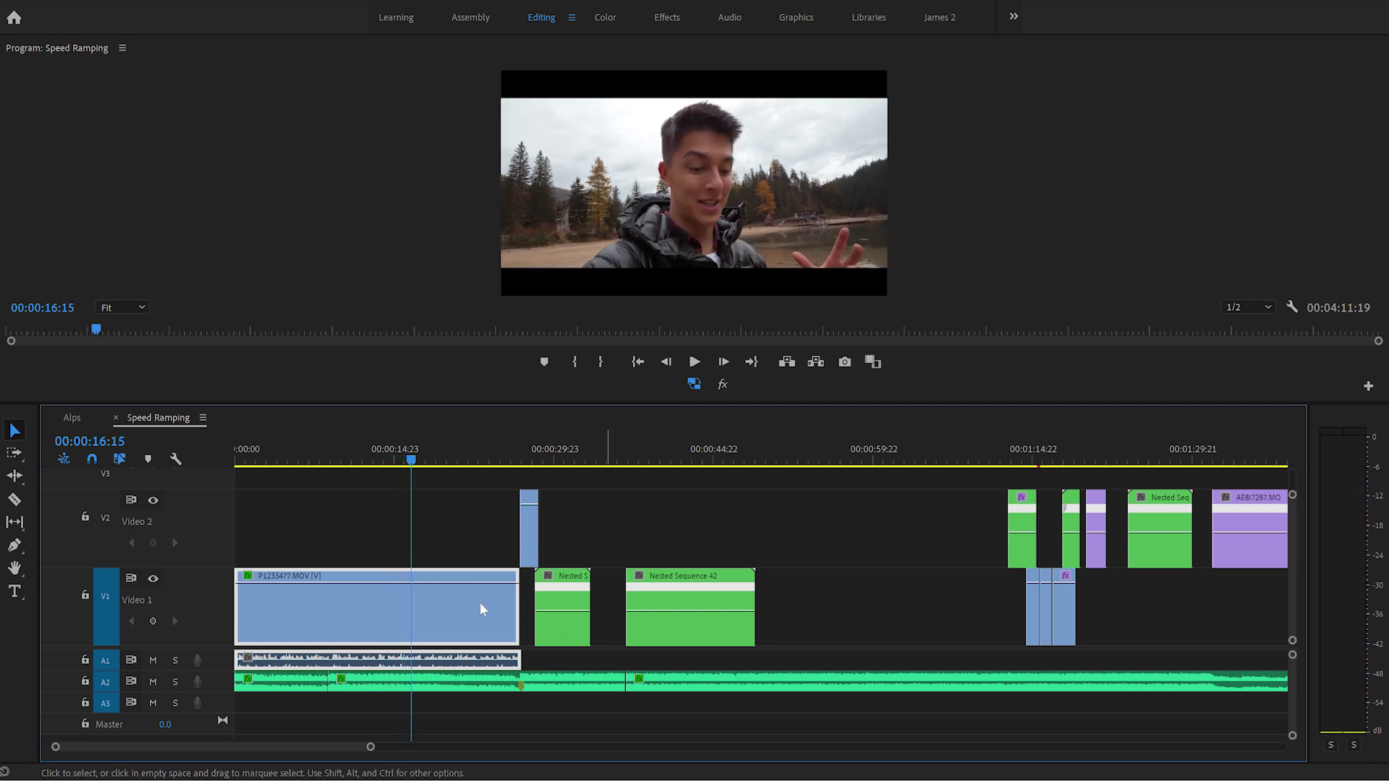
drag(999, 450, 1101, 494)
drag(745, 491, 512, 542)
drag(370, 747, 251, 747)
scroll(600, 572, down, 3)
key(space)
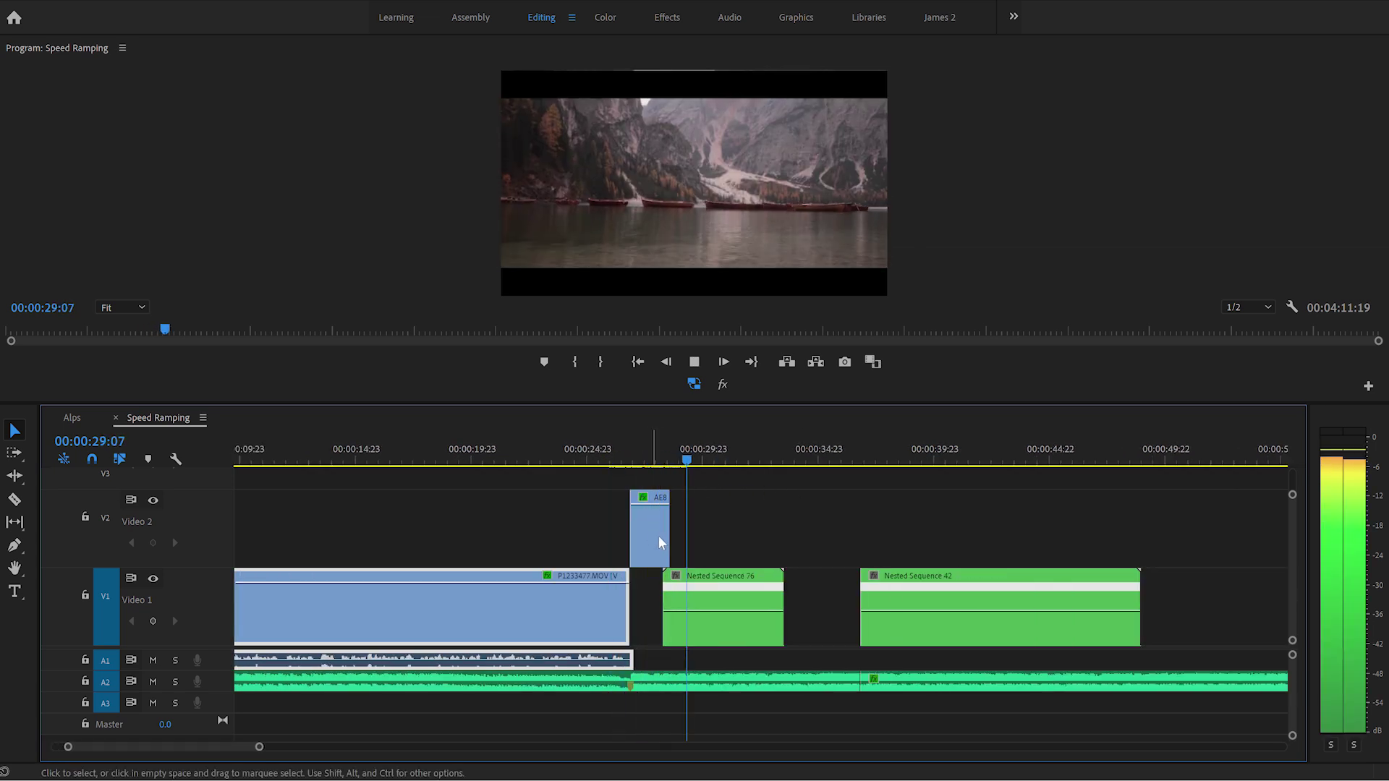
mouse_move(667, 455)
mouse_down()
mouse_move(744, 459)
mouse_move(687, 466)
mouse_move(750, 472)
mouse_move(651, 464)
mouse_move(668, 466)
mouse_up()
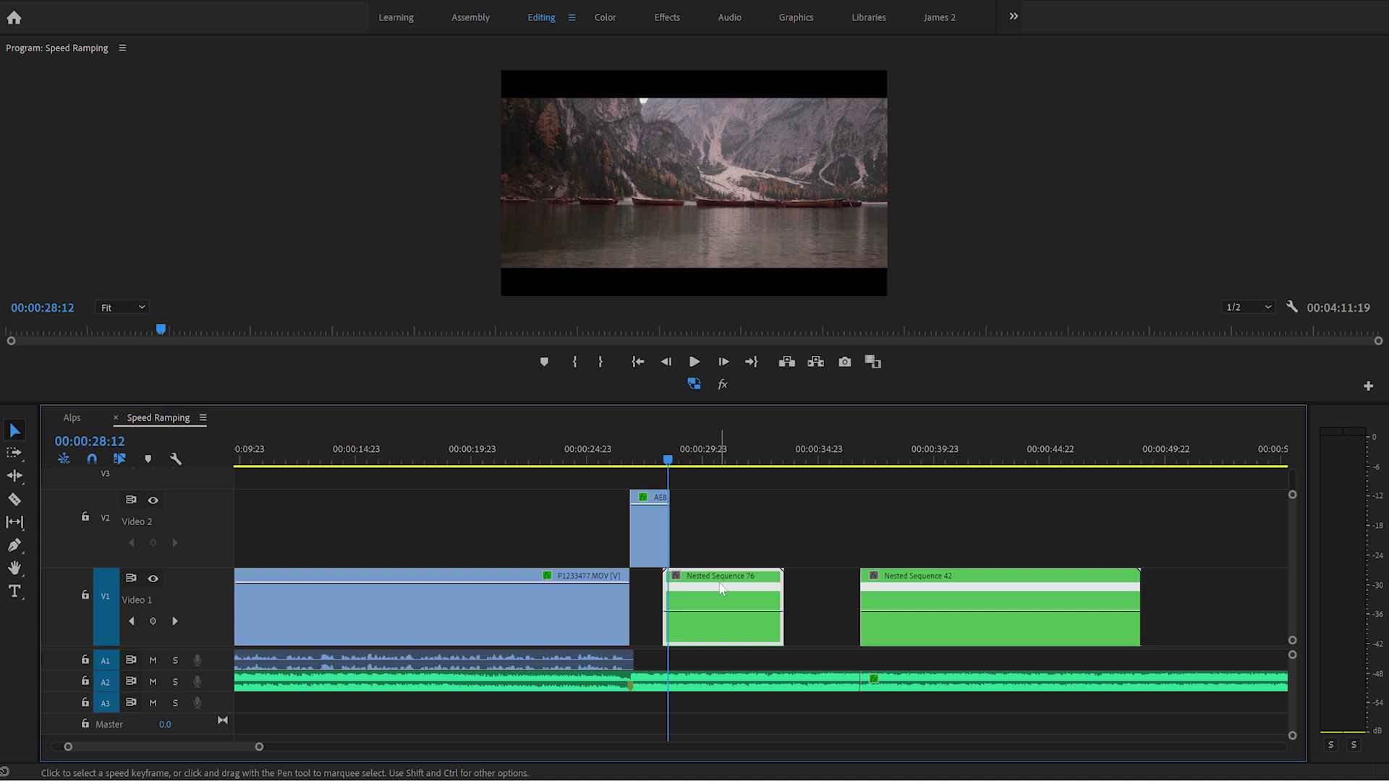
Show the Time Remapping Speed keyframes on Nested Sequence 76
right_click(721, 588)
mouse_move(781, 575)
mouse_move(988, 604)
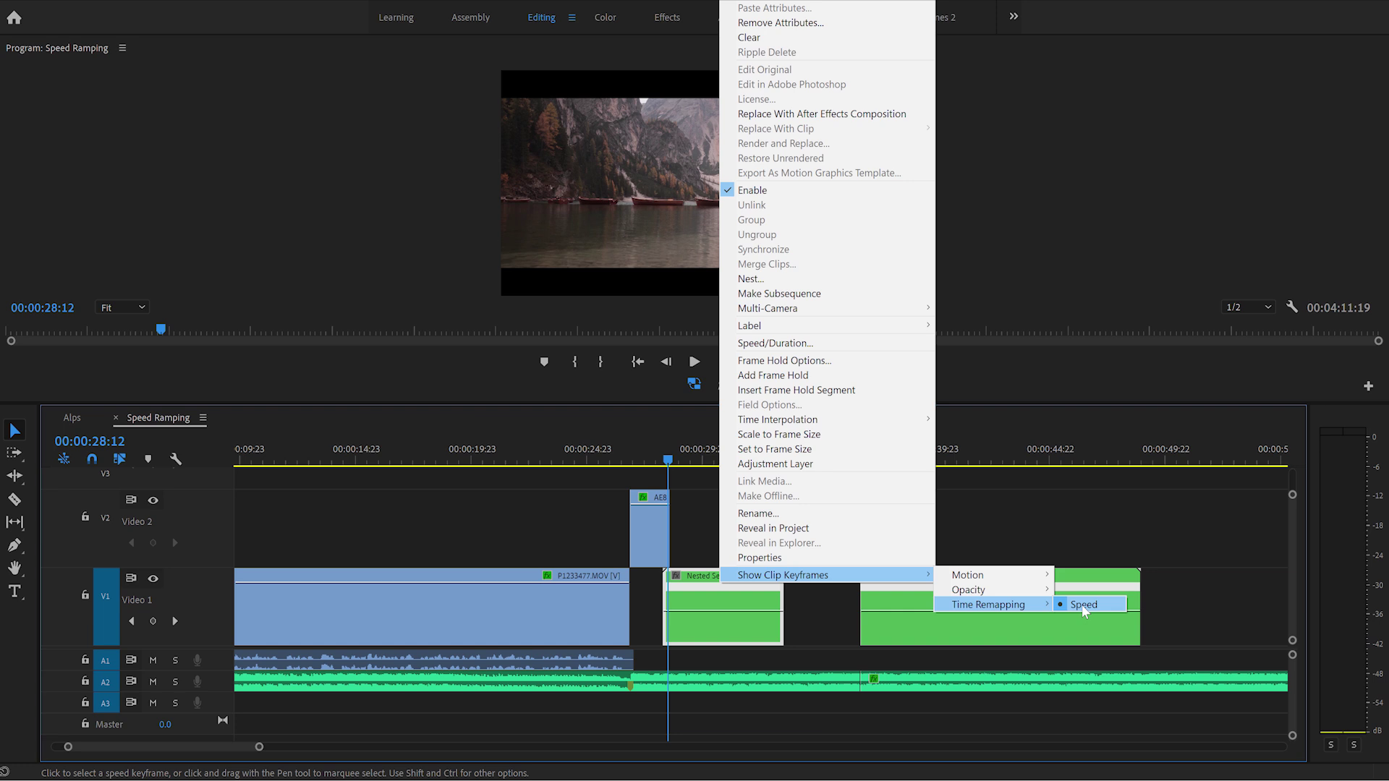
click(1085, 611)
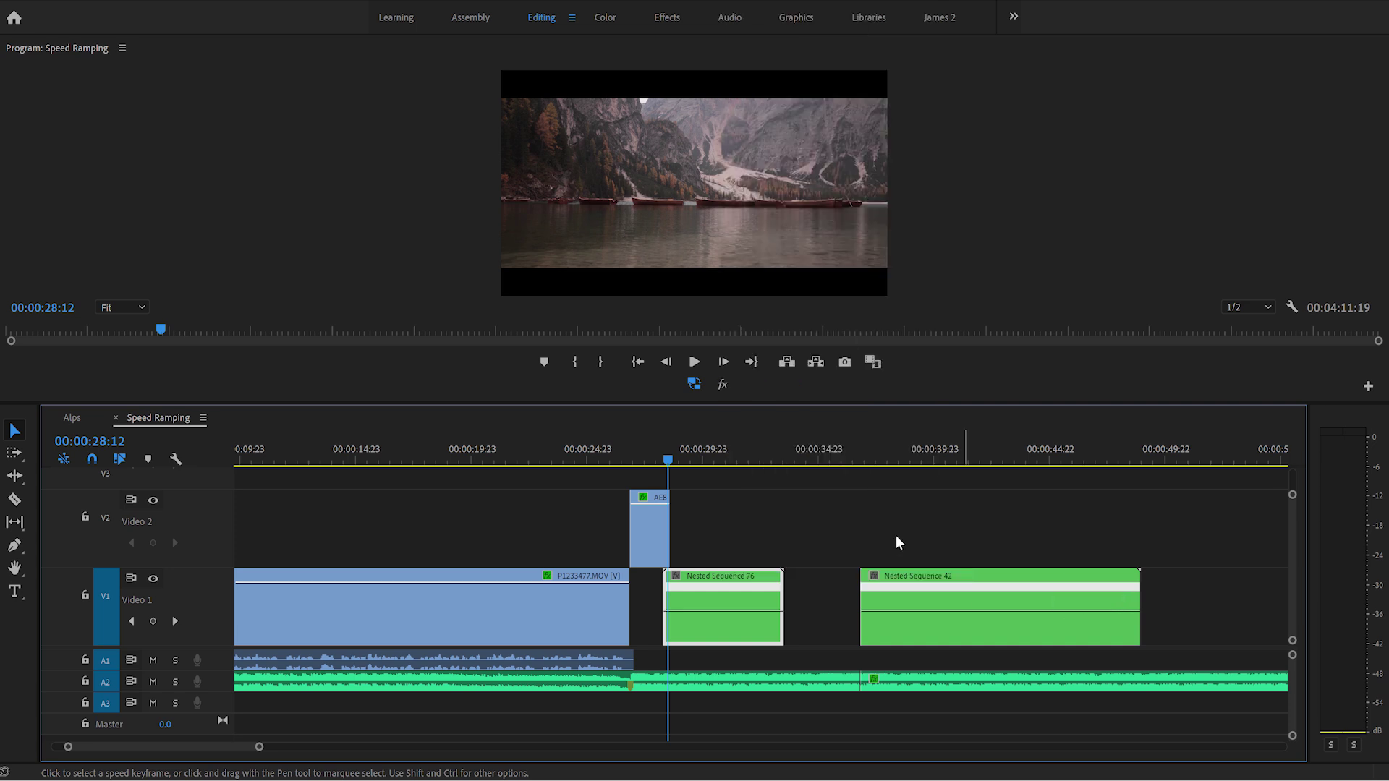
Add a speed keyframe close to the start of Nested Sequence 76 with the Pen tool
key(p)
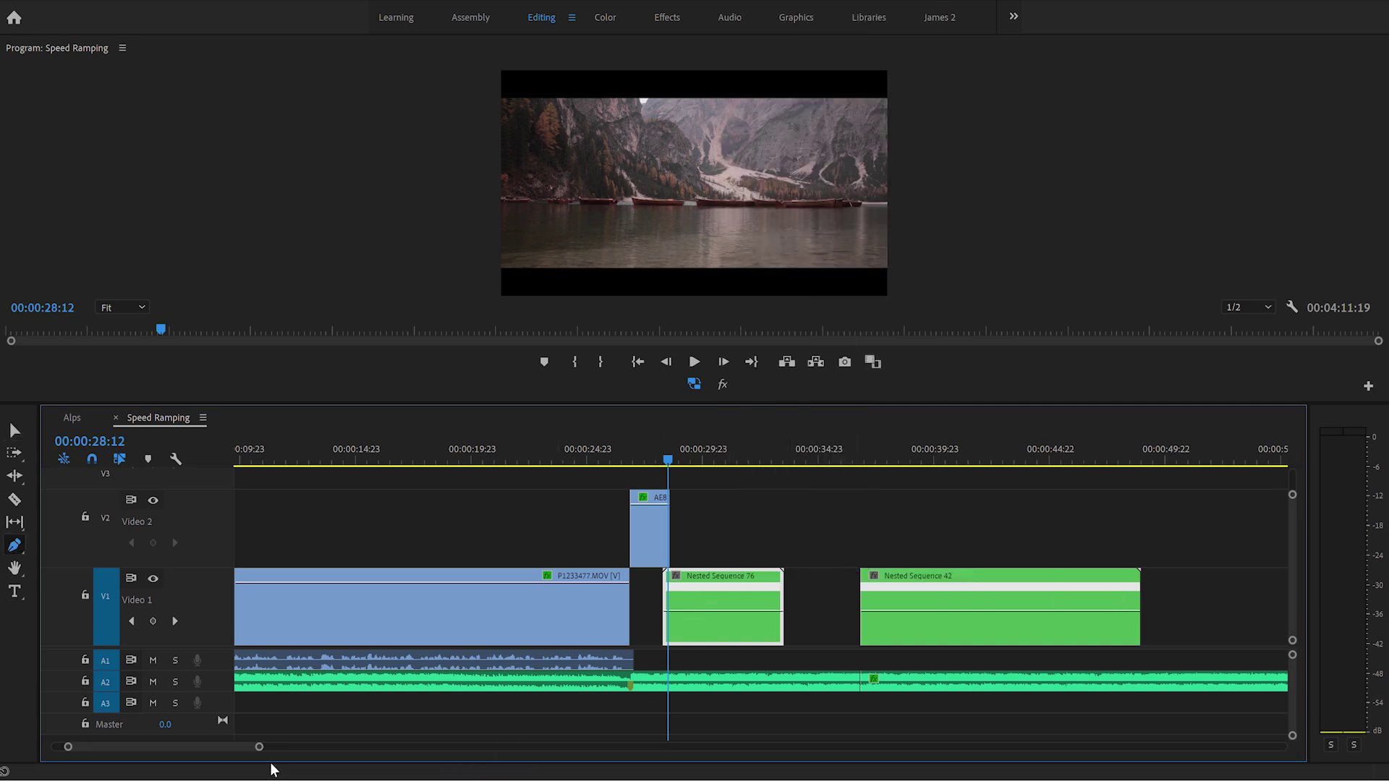
drag(259, 746, 195, 750)
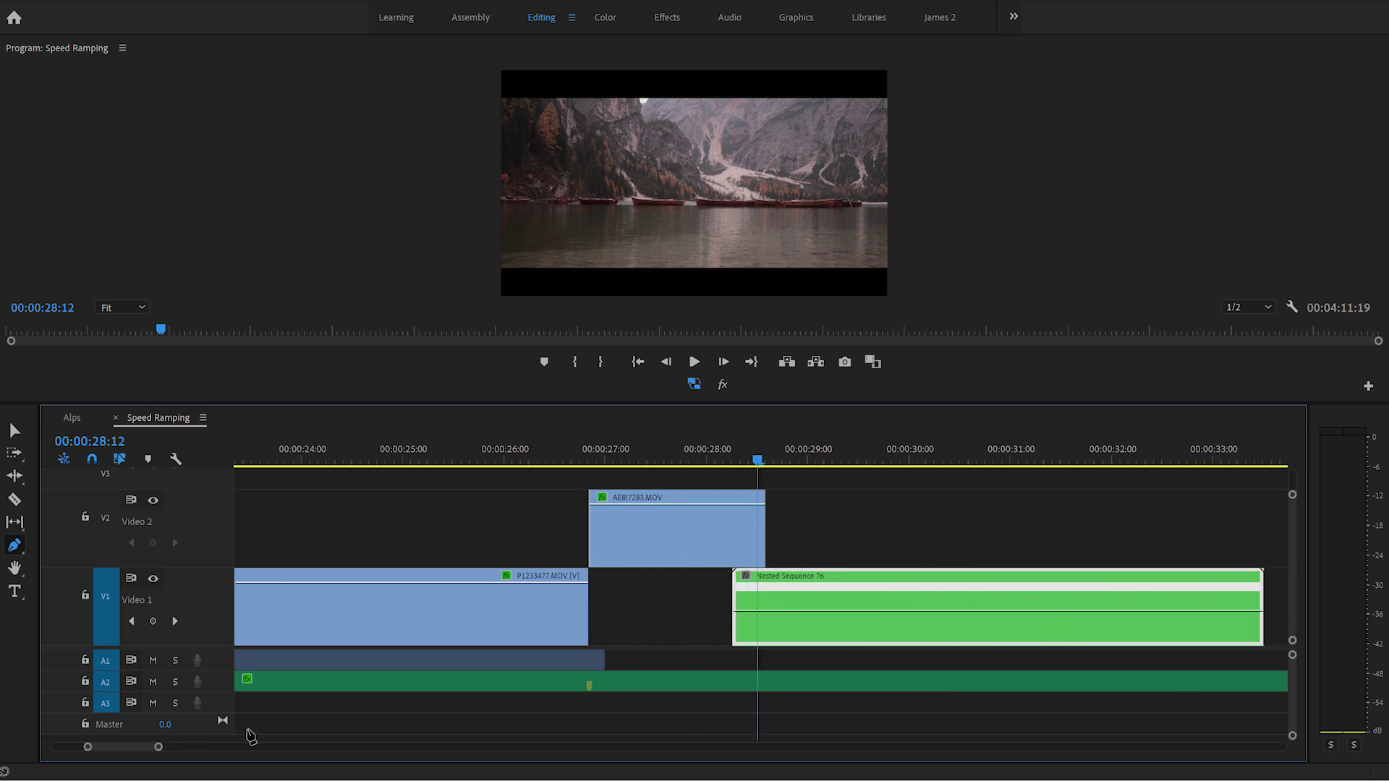
scroll(584, 633, down, 3)
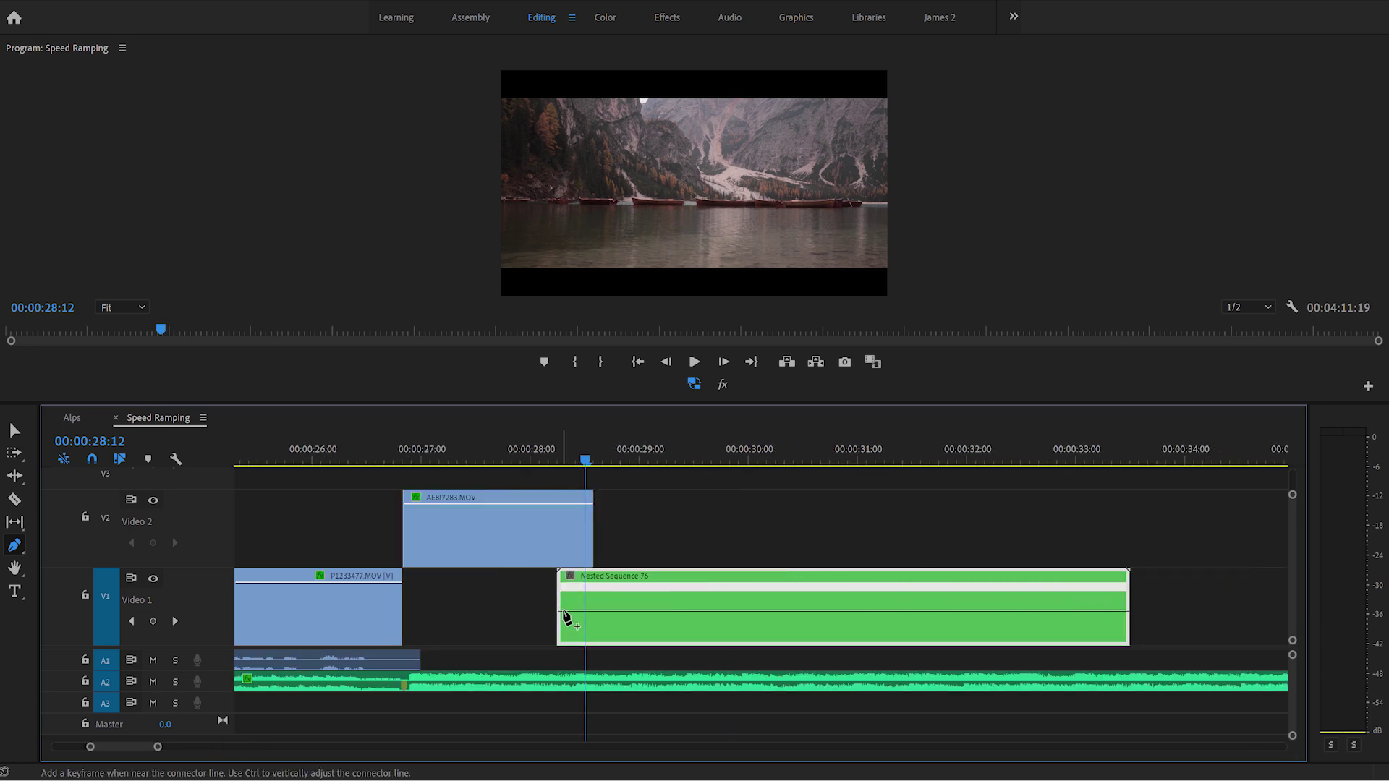
click(565, 610)
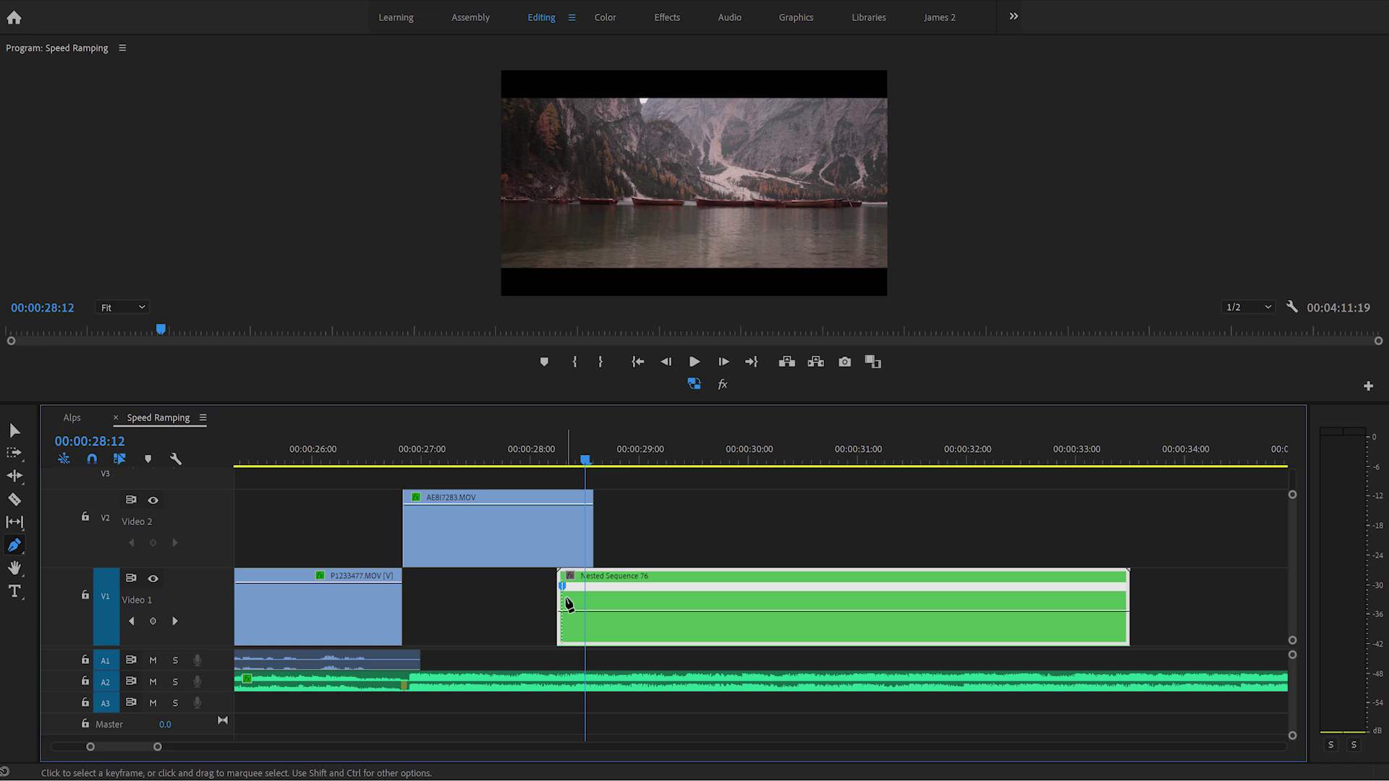
Split the keyframe into a speed ramp about two seconds long and raise the playback speed of the section before it
key(v)
drag(563, 592, 801, 599)
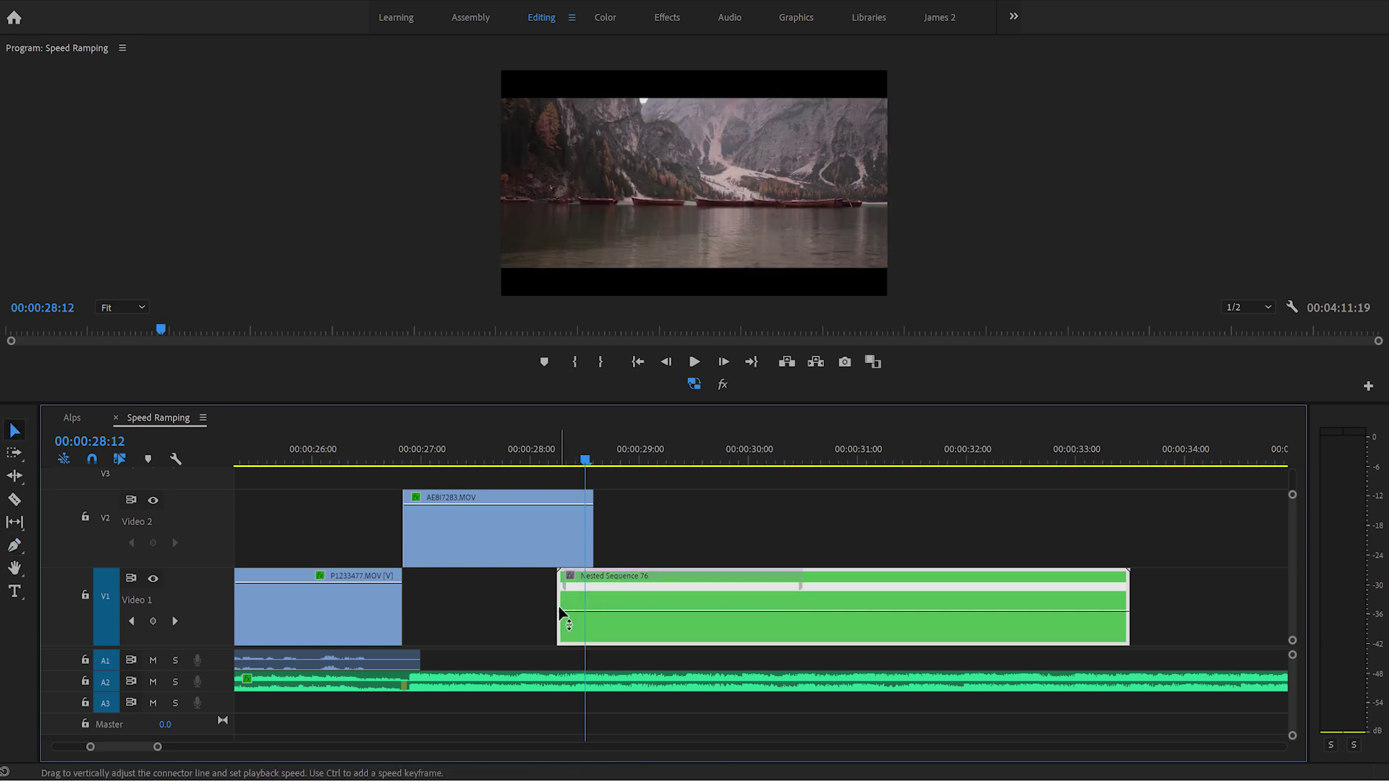
drag(560, 611, 557, 132)
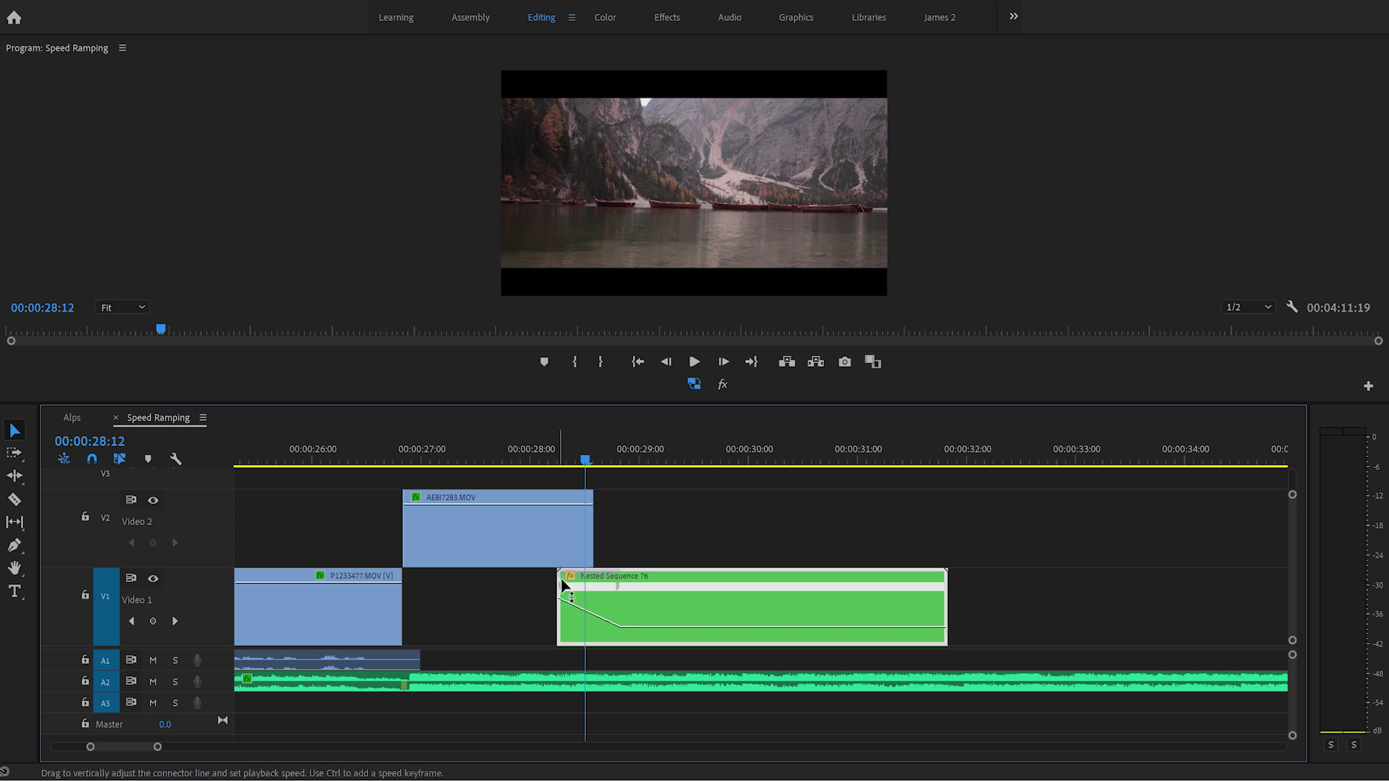
drag(561, 579, 557, 329)
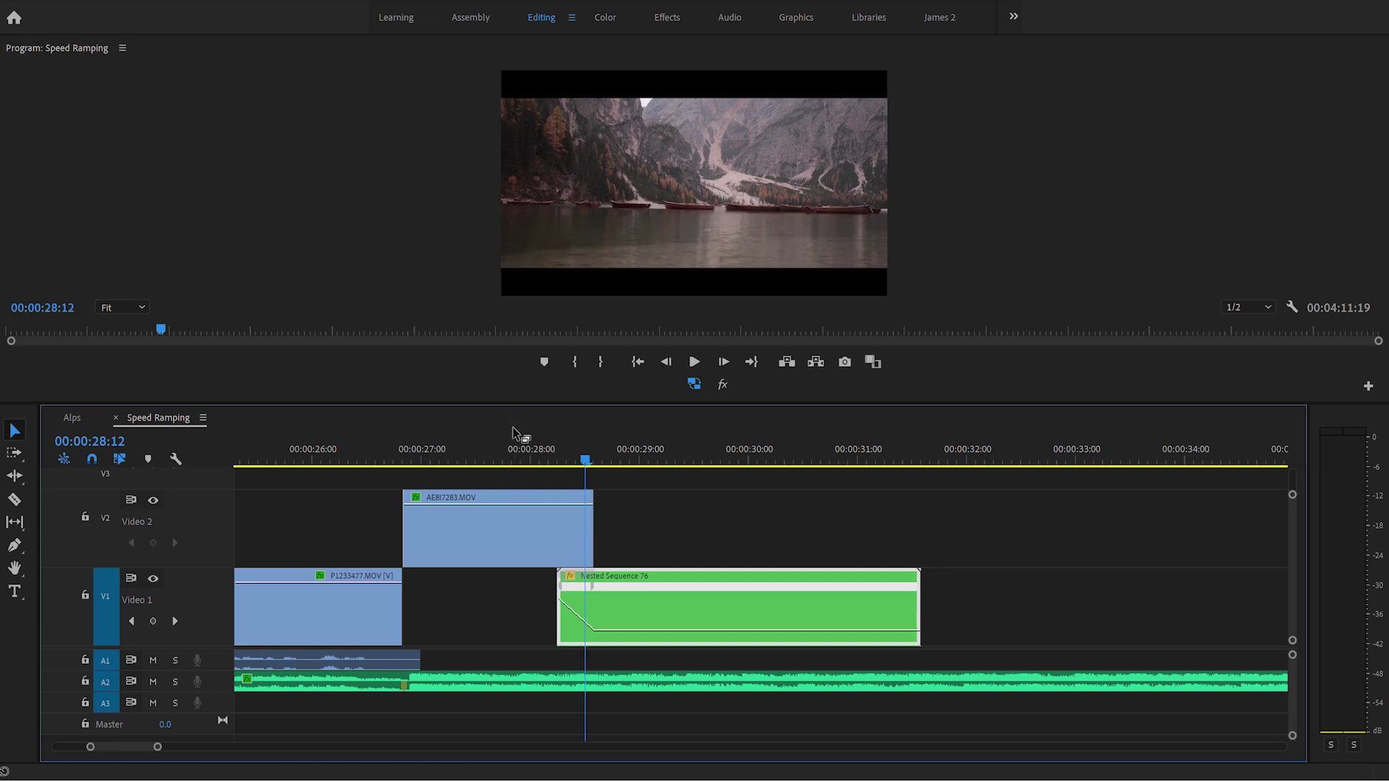
Lengthen the opening speed ramp of Nested Sequence 76 slightly and play back the transition into the clip
drag(513, 441, 538, 454)
key(space)
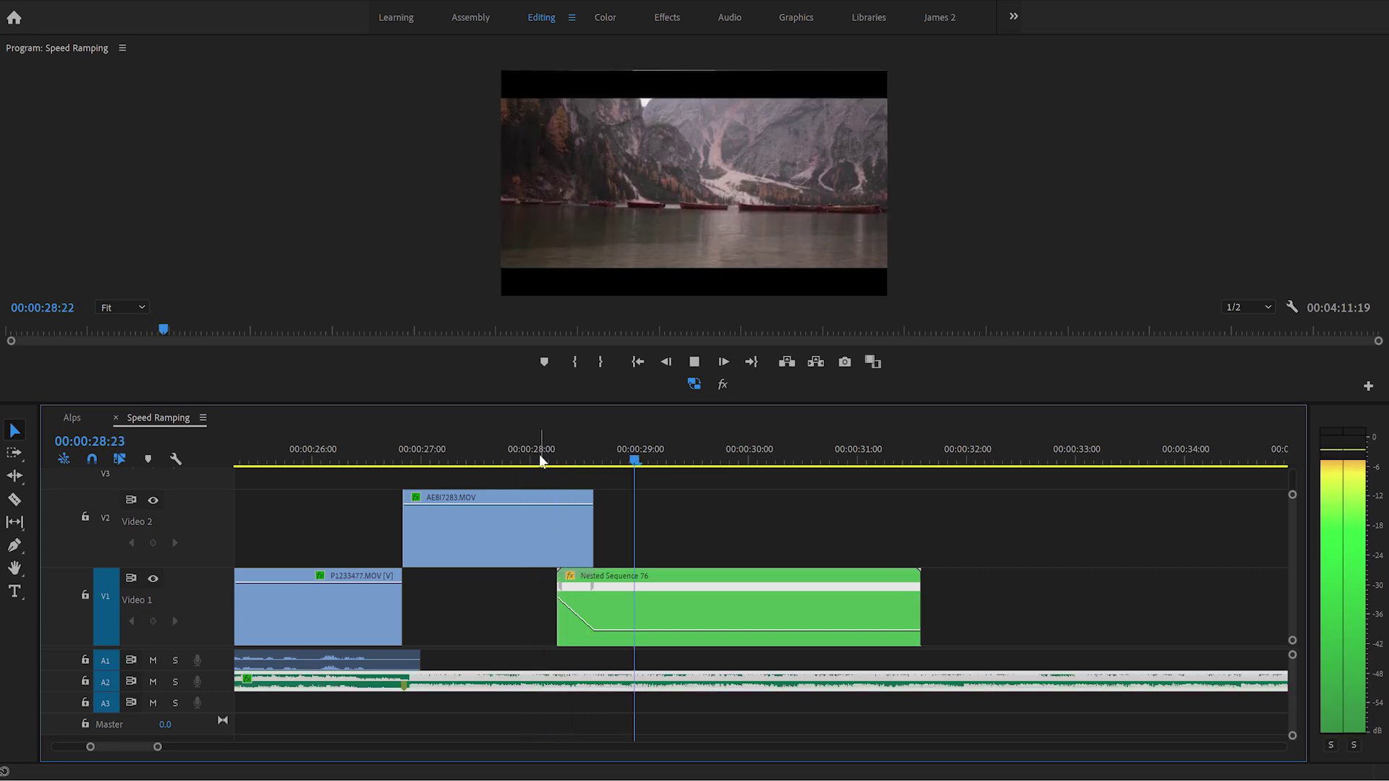
key(space)
drag(592, 586, 608, 587)
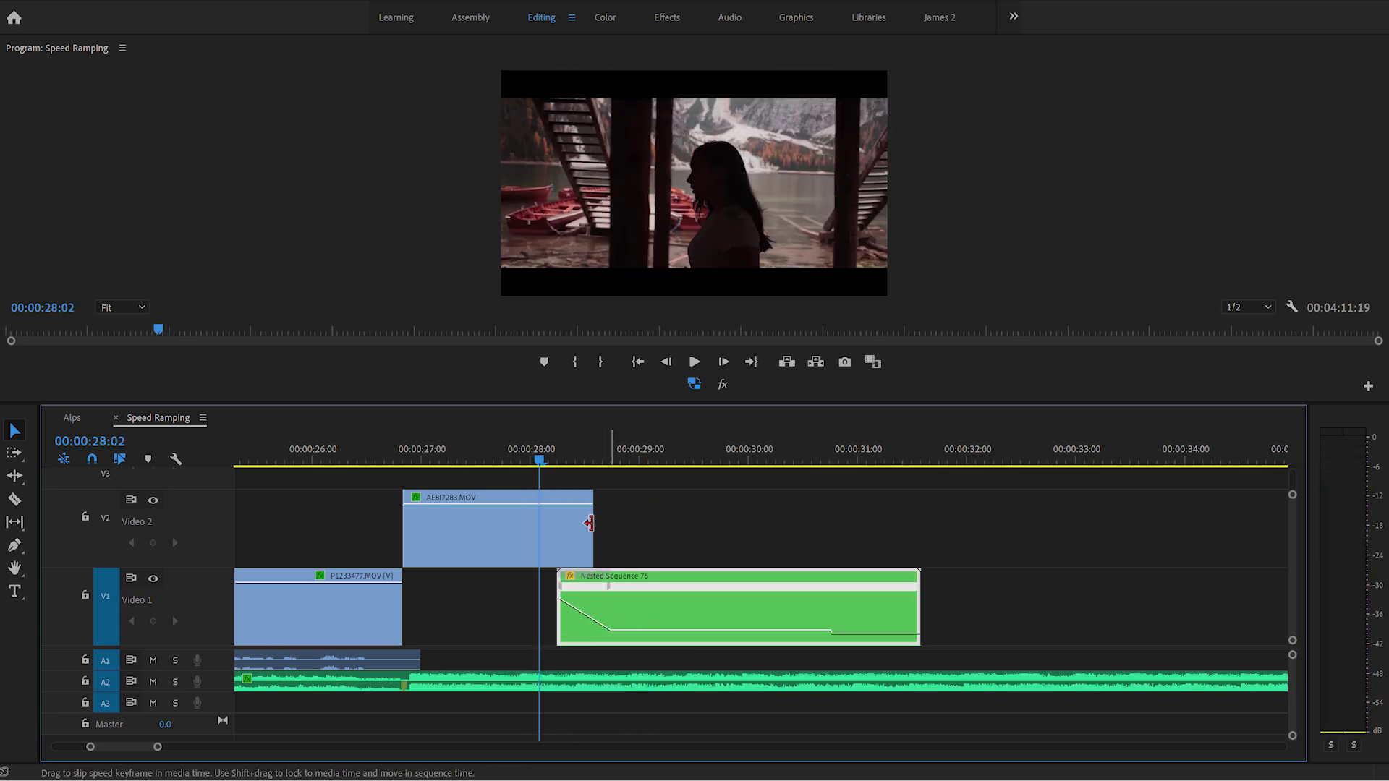
key(space)
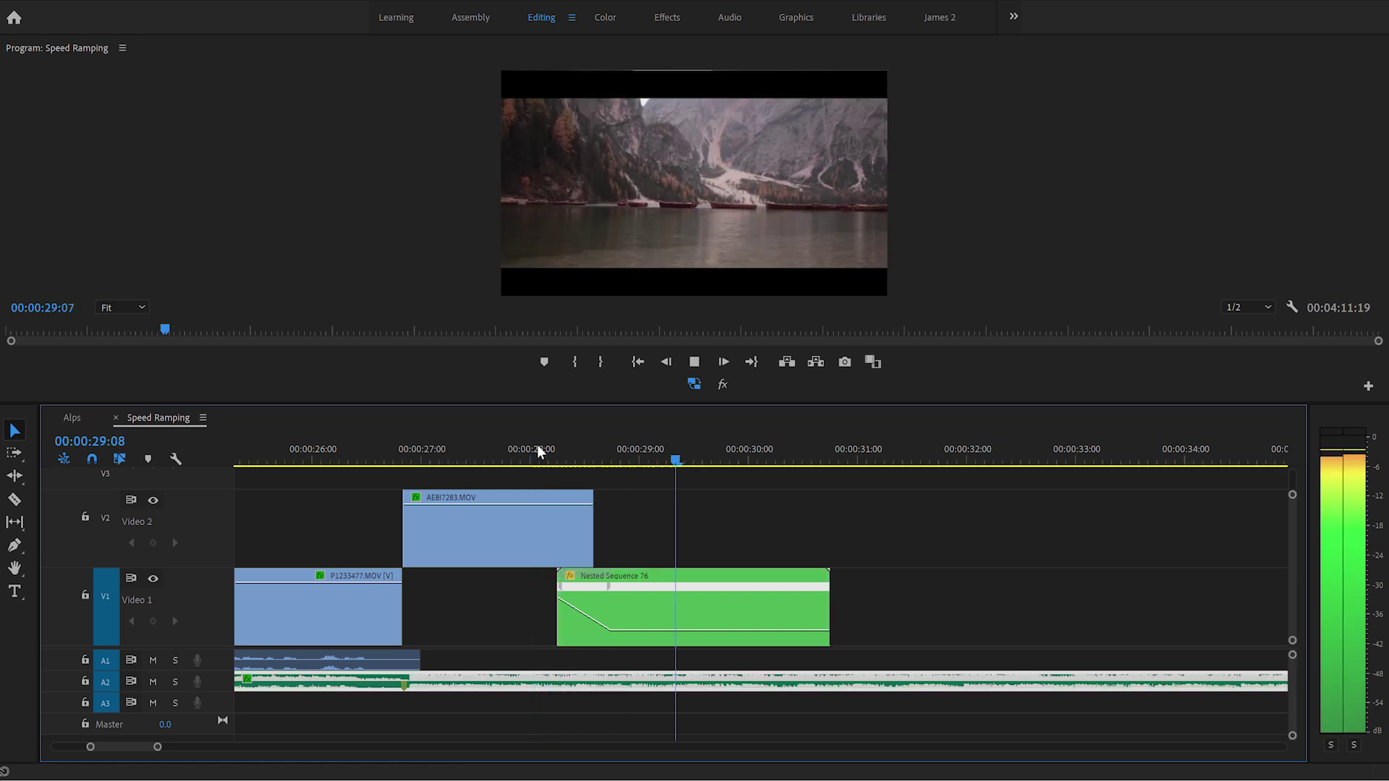
click(536, 444)
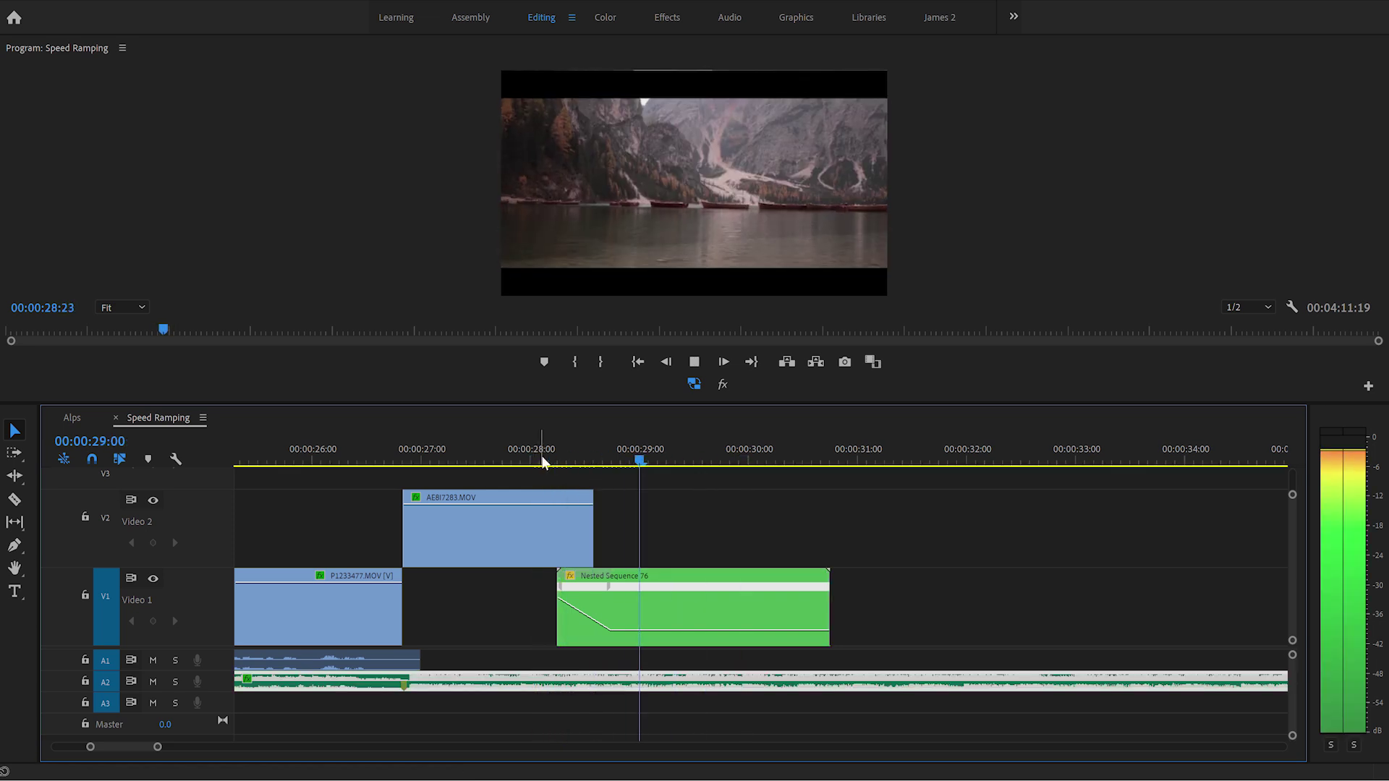
click(542, 456)
Move the end of Nested Sequence 76's opening ramp slightly earlier and replay the transition
click(620, 658)
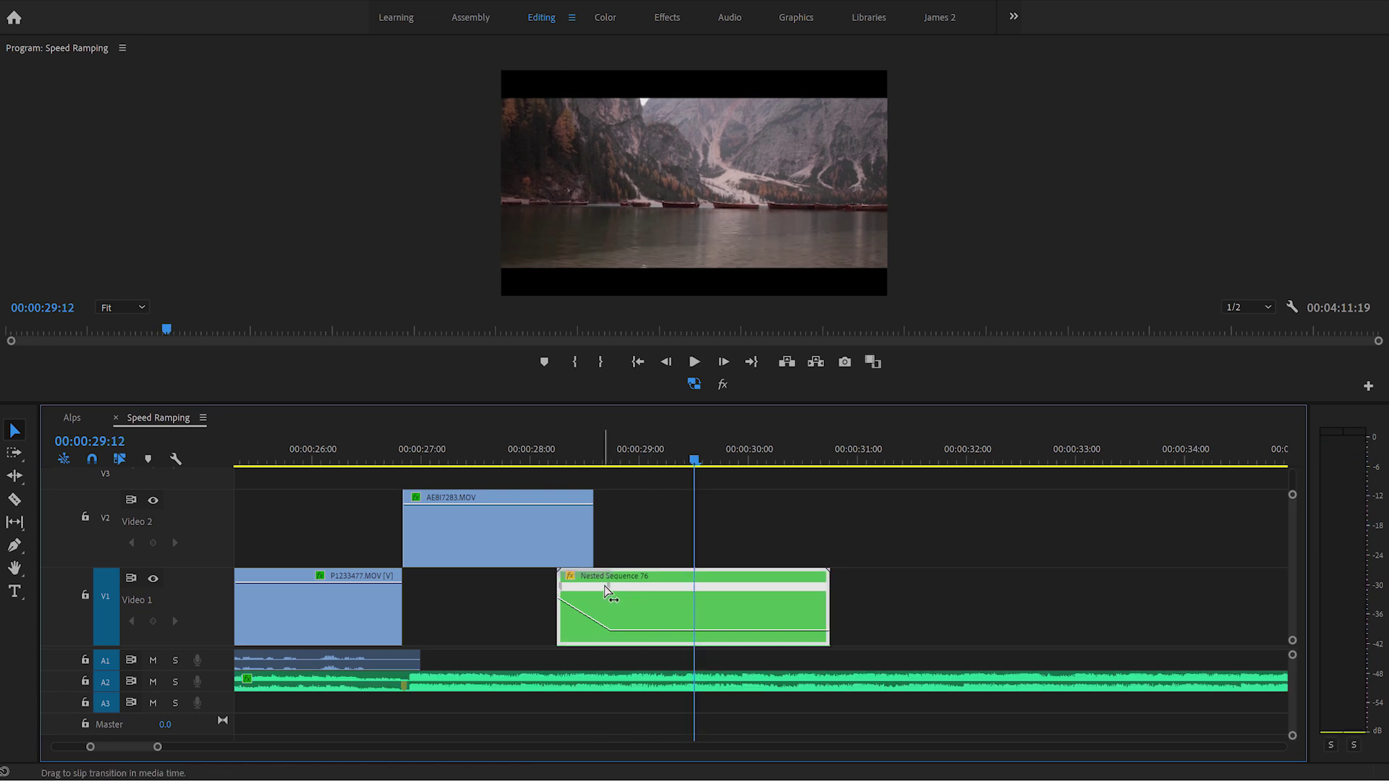
drag(612, 590, 598, 591)
drag(675, 643, 691, 620)
key(ctrl+z)
click(536, 459)
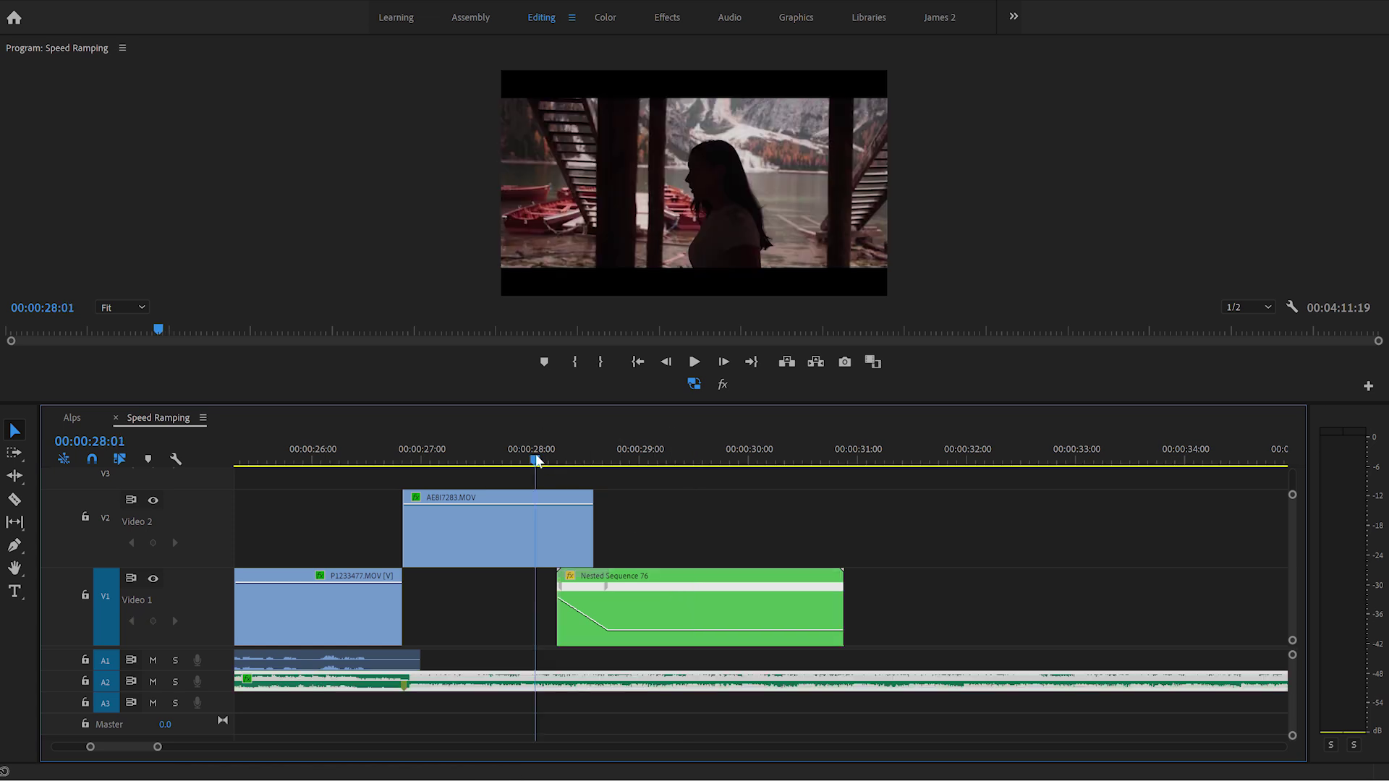
key(space)
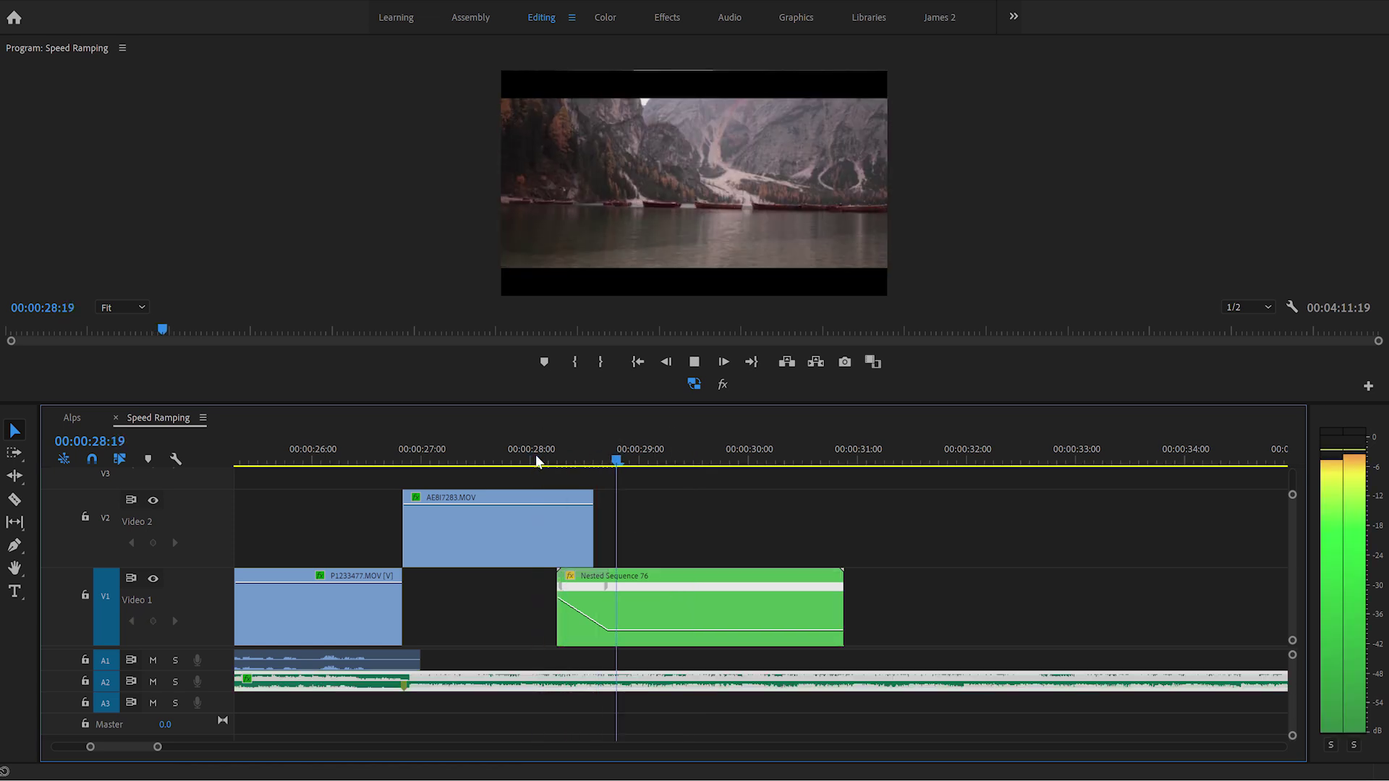
click(623, 460)
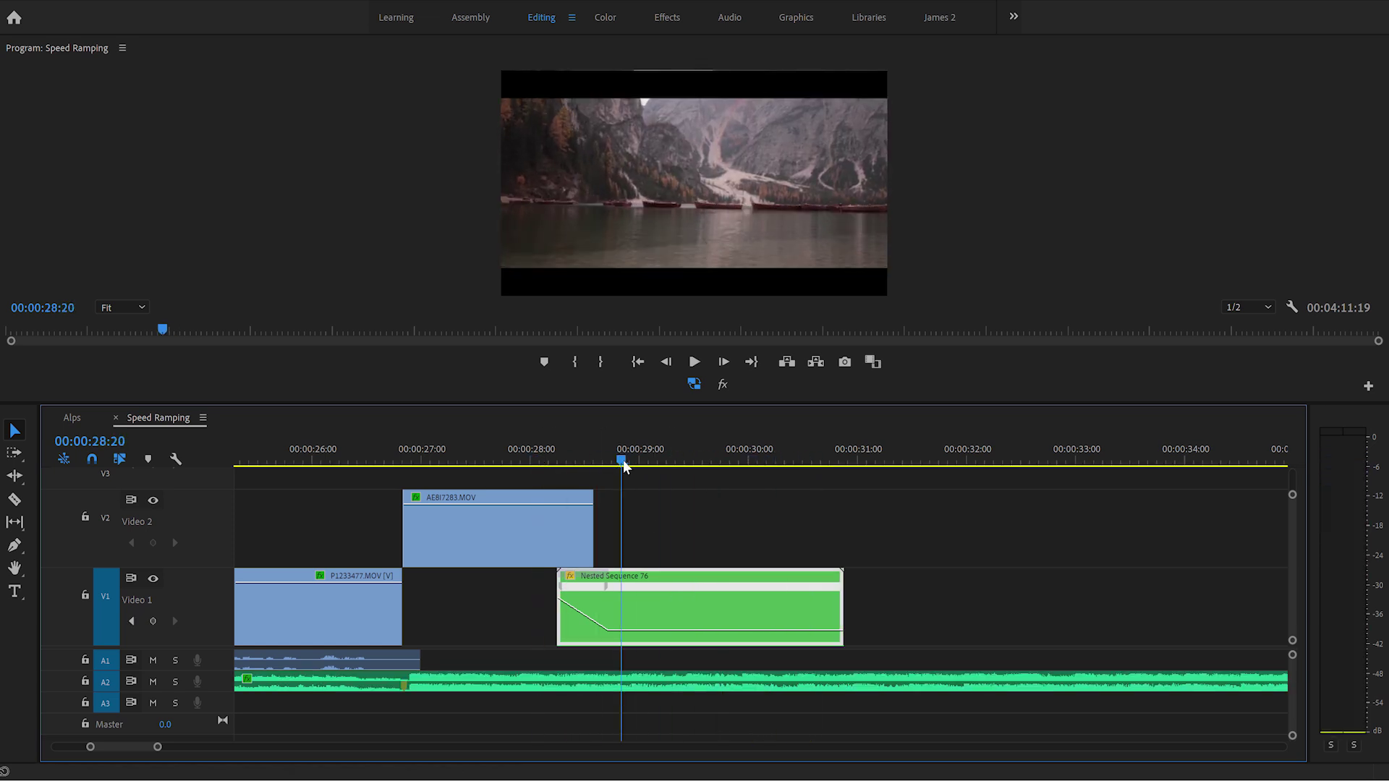
key(space)
Add a speed keyframe near the end of Nested Sequence 76, ramp the speed up after it, and play back the result
key(p)
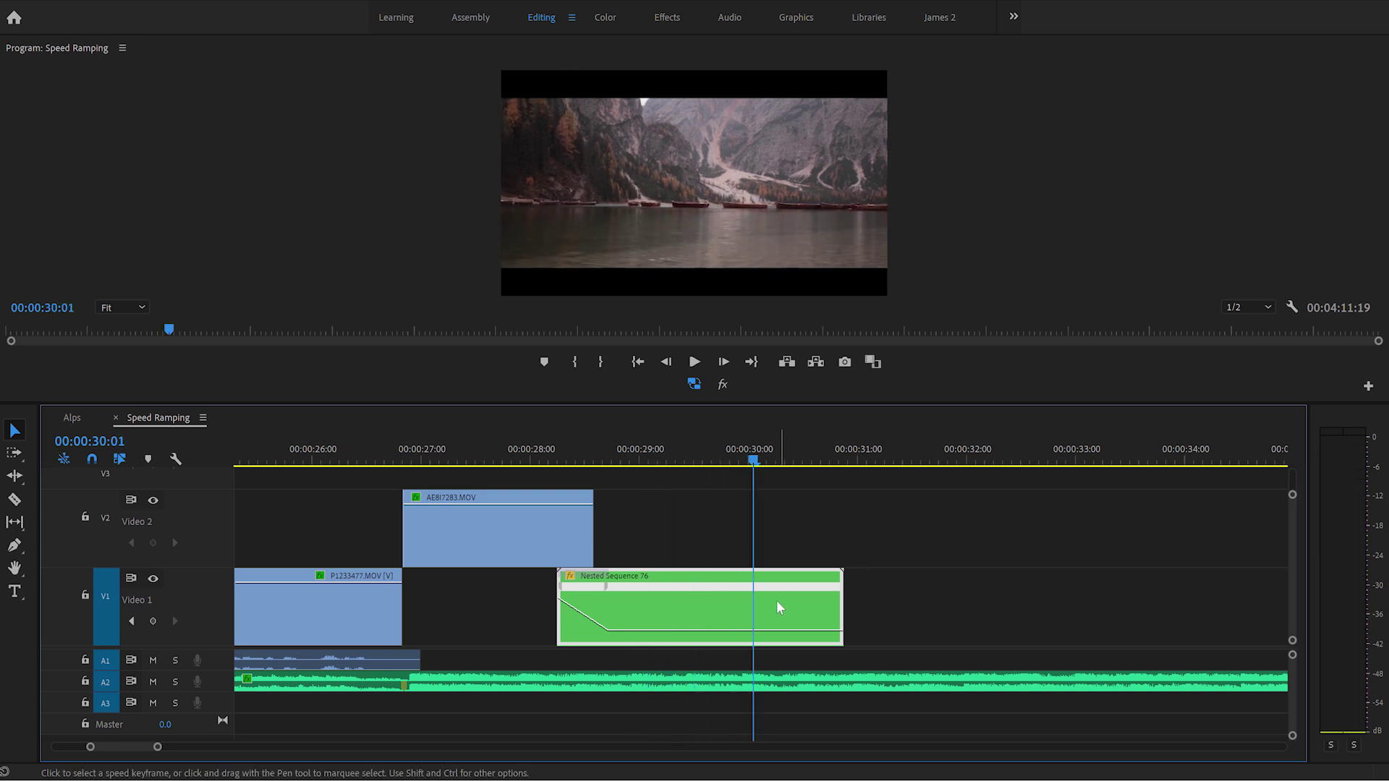
click(715, 632)
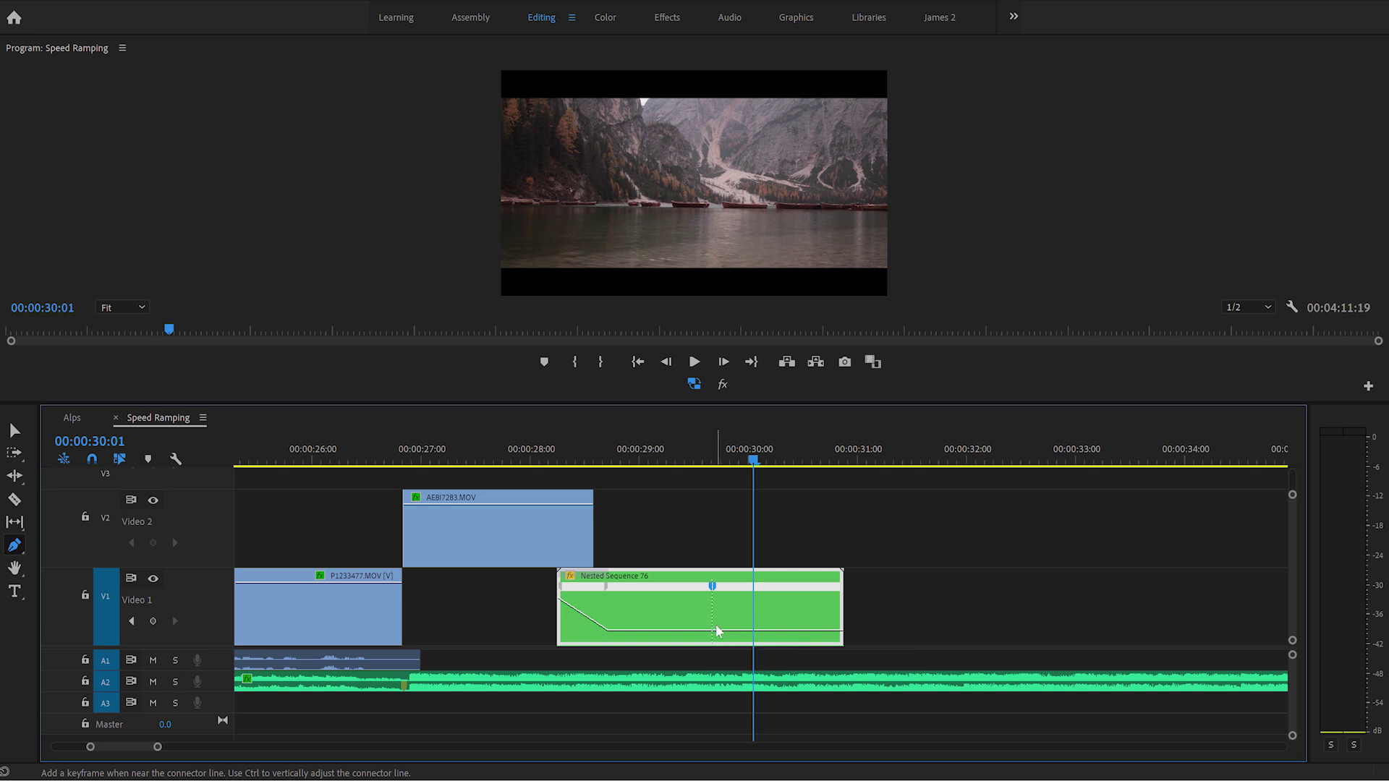
key(v)
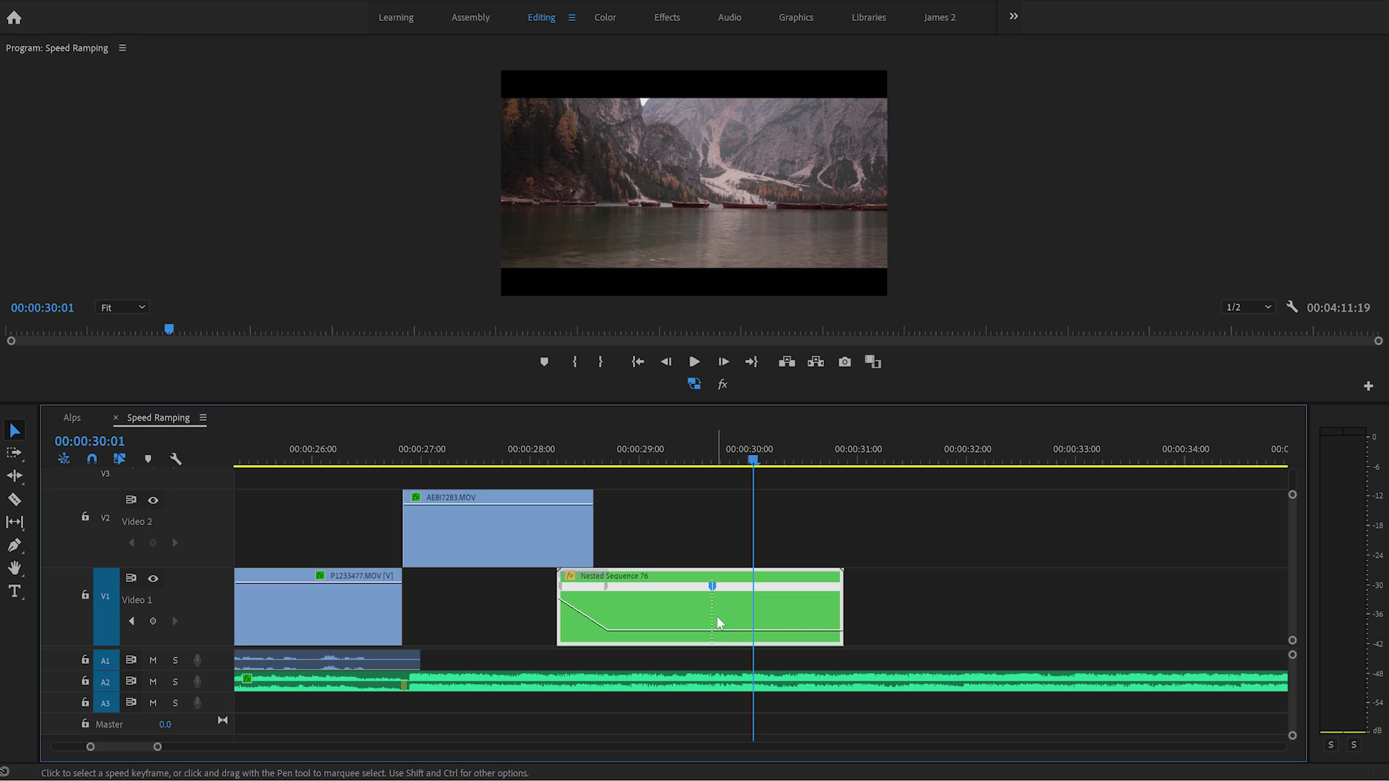
mouse_move(714, 586)
mouse_down()
mouse_move(832, 600)
mouse_move(843, 647)
mouse_move(693, 688)
mouse_up()
click(640, 449)
key(space)
click(639, 449)
key(space)
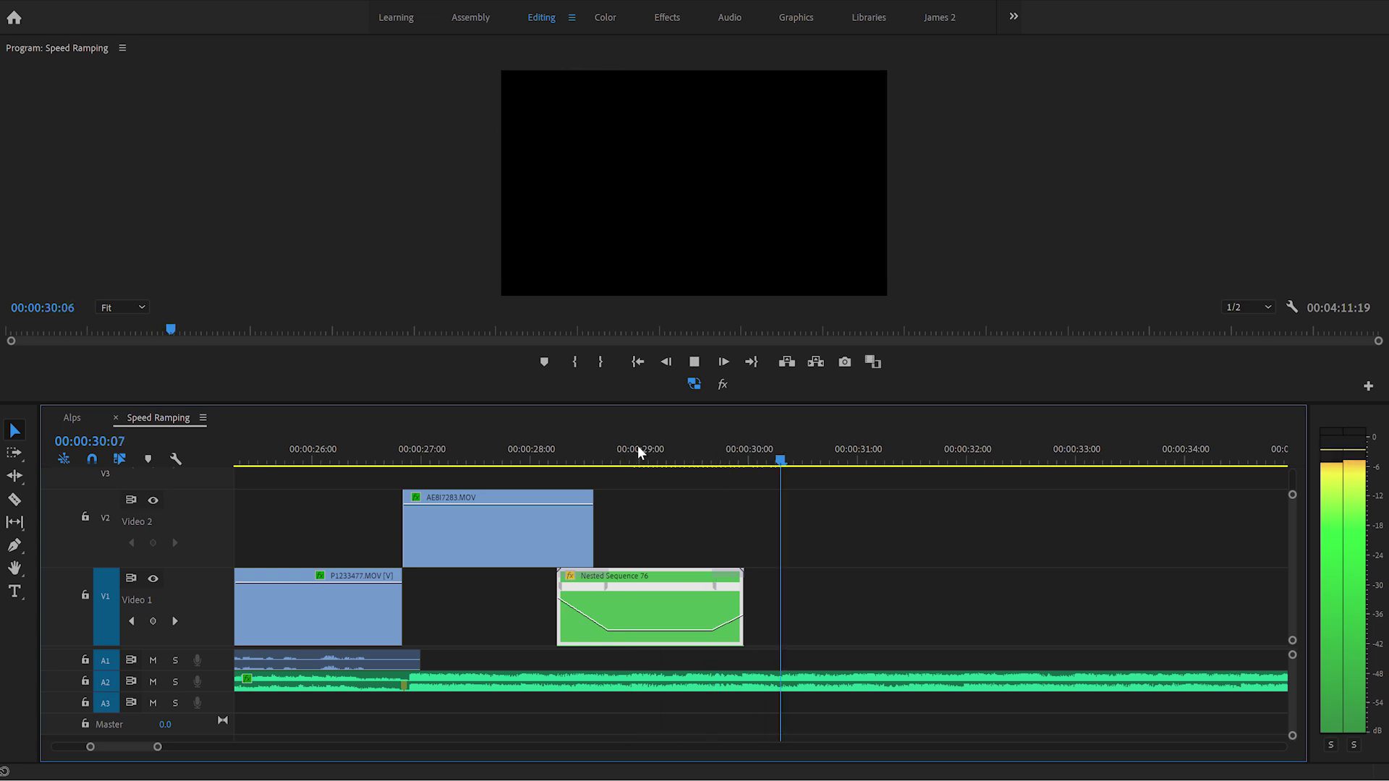
key(space)
Move Nested Sequence 42 on Video 1 directly against the end of Nested Sequence 76
click(268, 680)
drag(157, 747, 190, 746)
drag(1070, 604, 686, 594)
key(ctrl+z)
drag(649, 462, 780, 470)
drag(677, 590, 713, 586)
Show the Time Remapping Speed keyframes on Nested Sequence 42
right_click(720, 592)
mouse_move(796, 583)
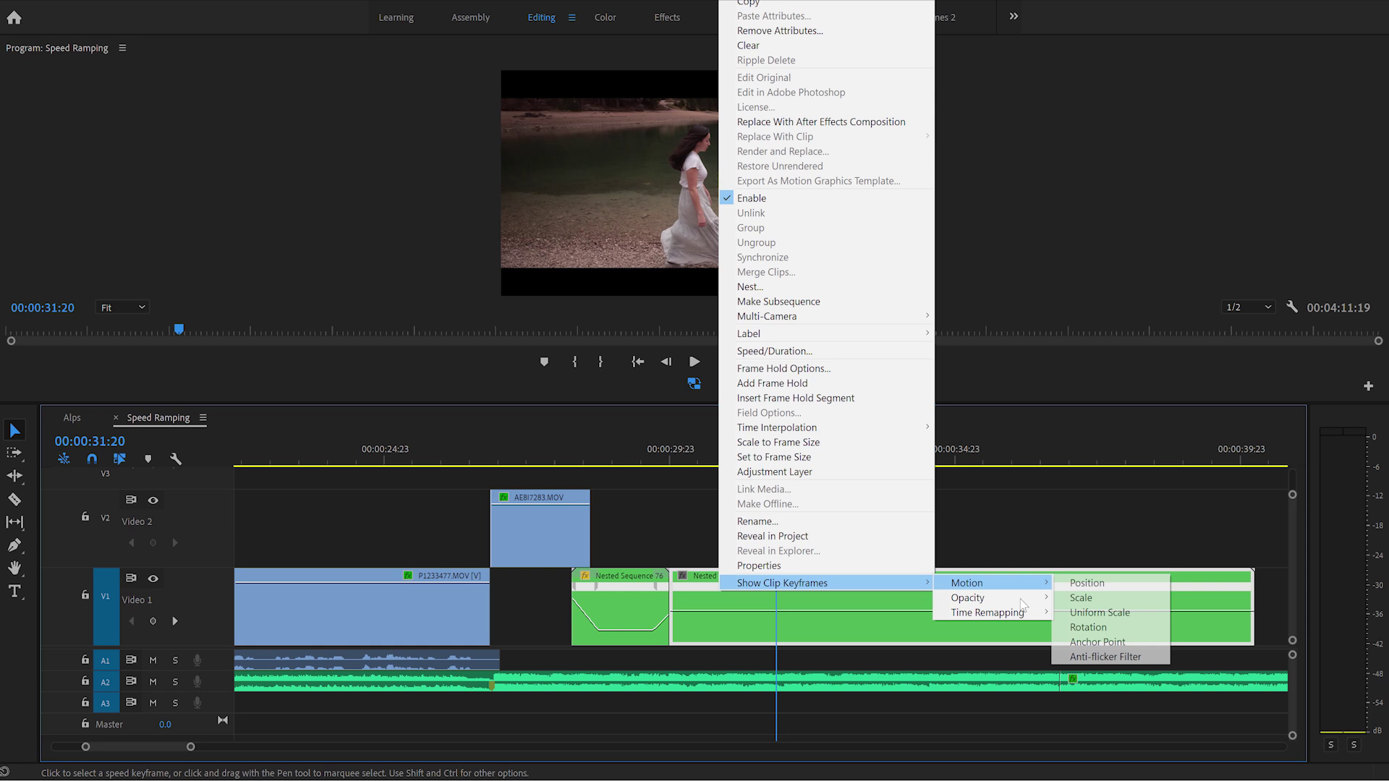
mouse_move(1023, 605)
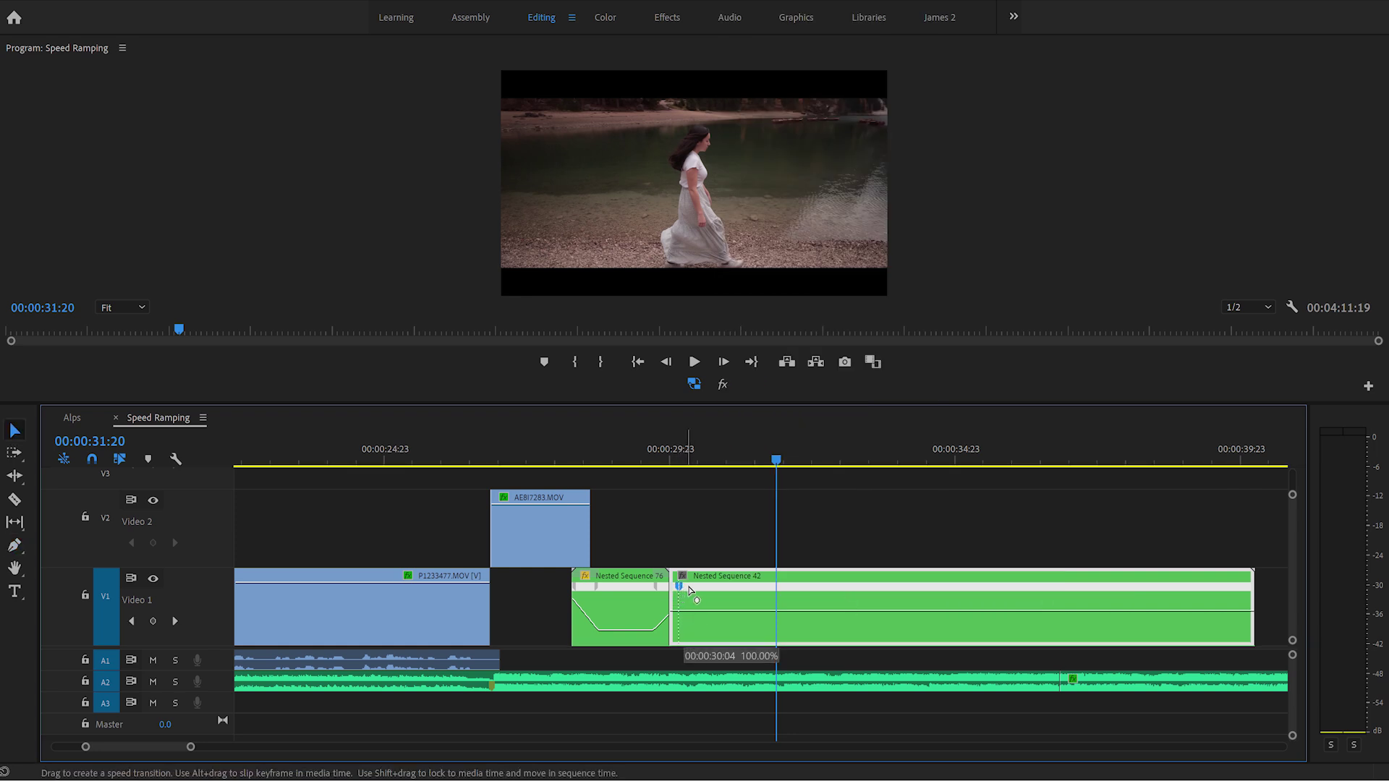
Split the keyframe near the start of Nested Sequence 42 into a ramp, raise the speed before it, and play it back
drag(689, 591, 810, 591)
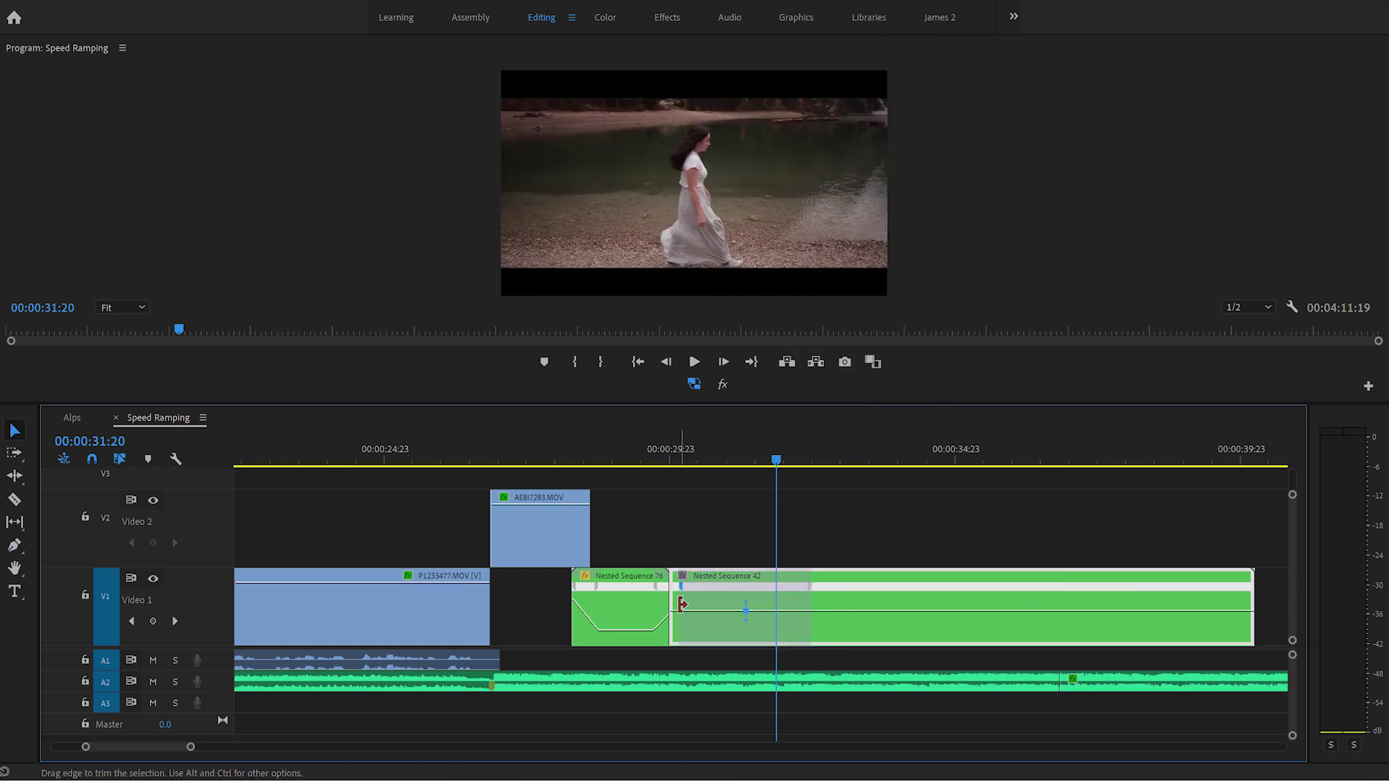
drag(691, 615, 687, 630)
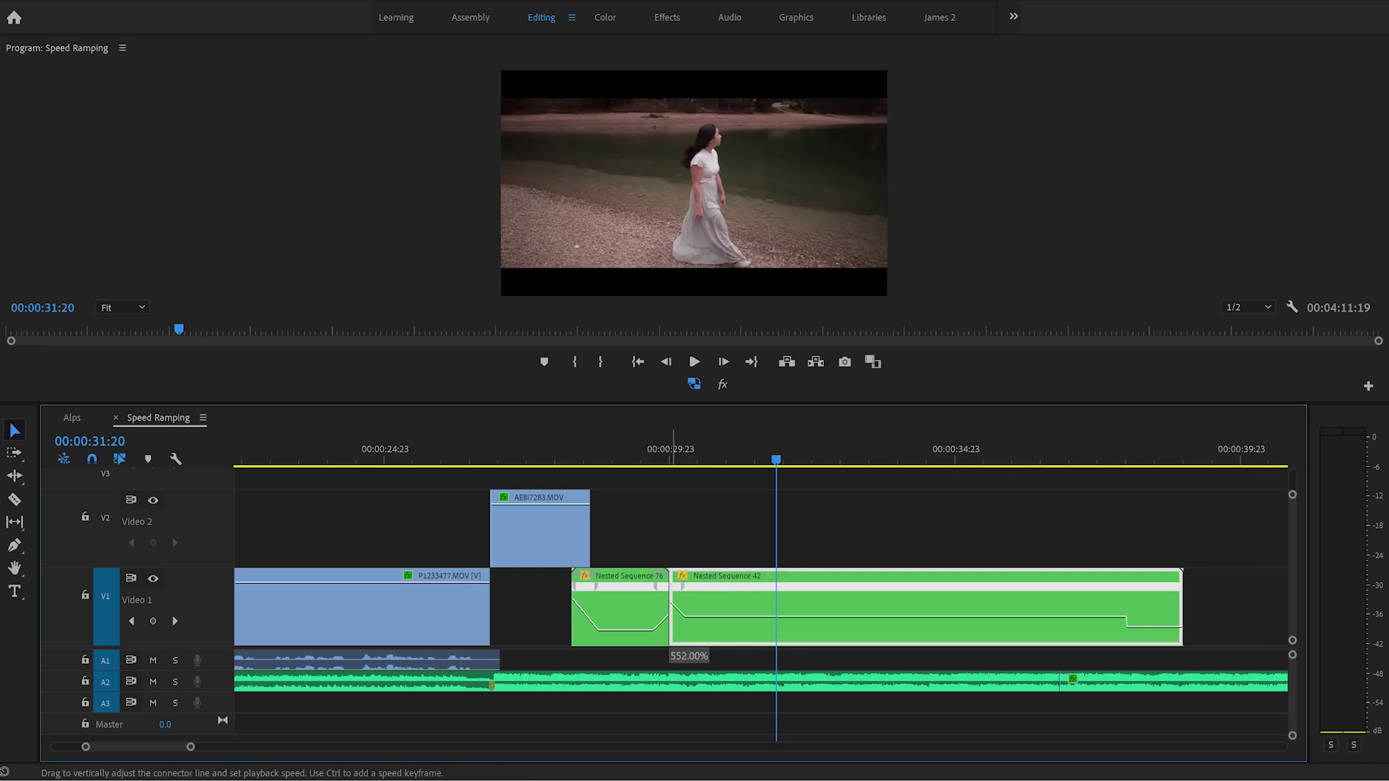
drag(688, 637, 707, 664)
click(632, 457)
key(space)
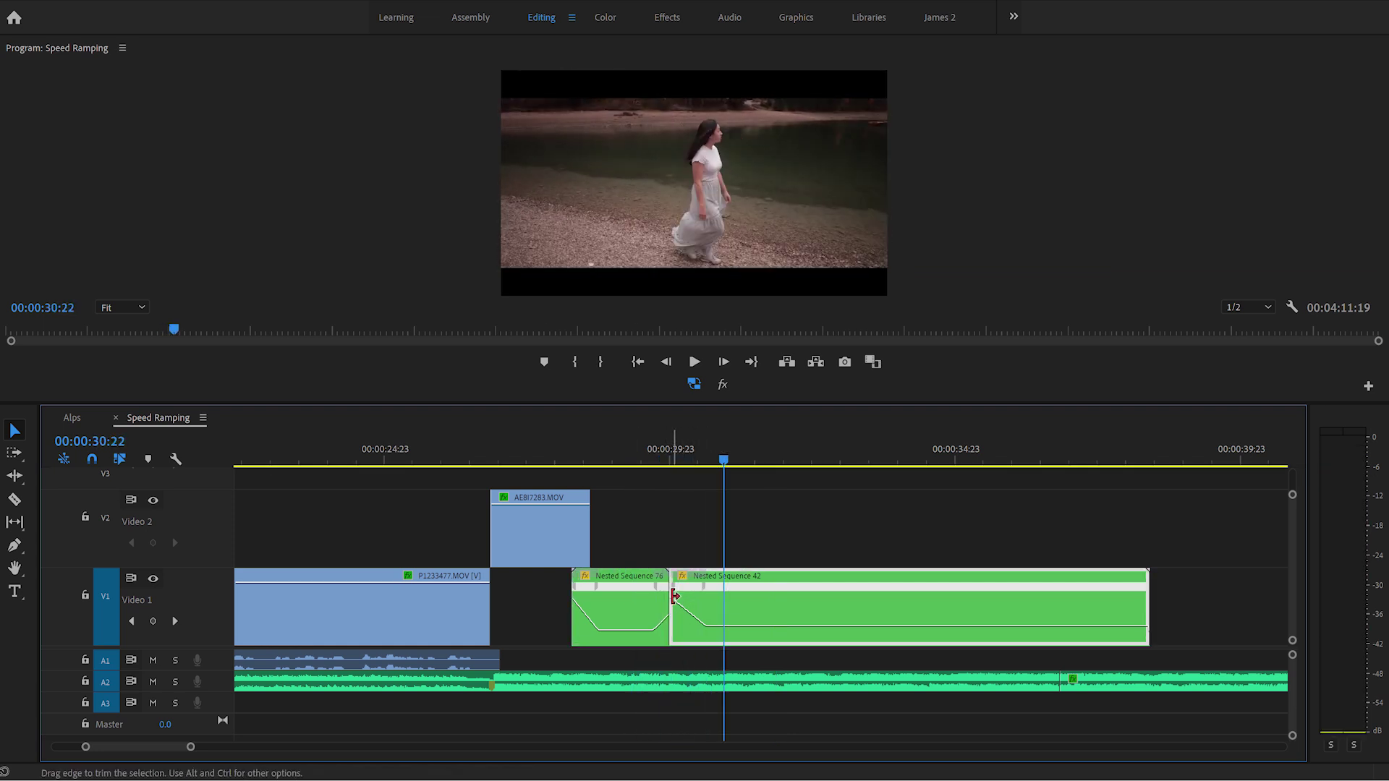
Shorten and steepen the opening speed ramp of Nested Sequence 42 and replay the cut between the two nested clips
drag(684, 644, 664, 623)
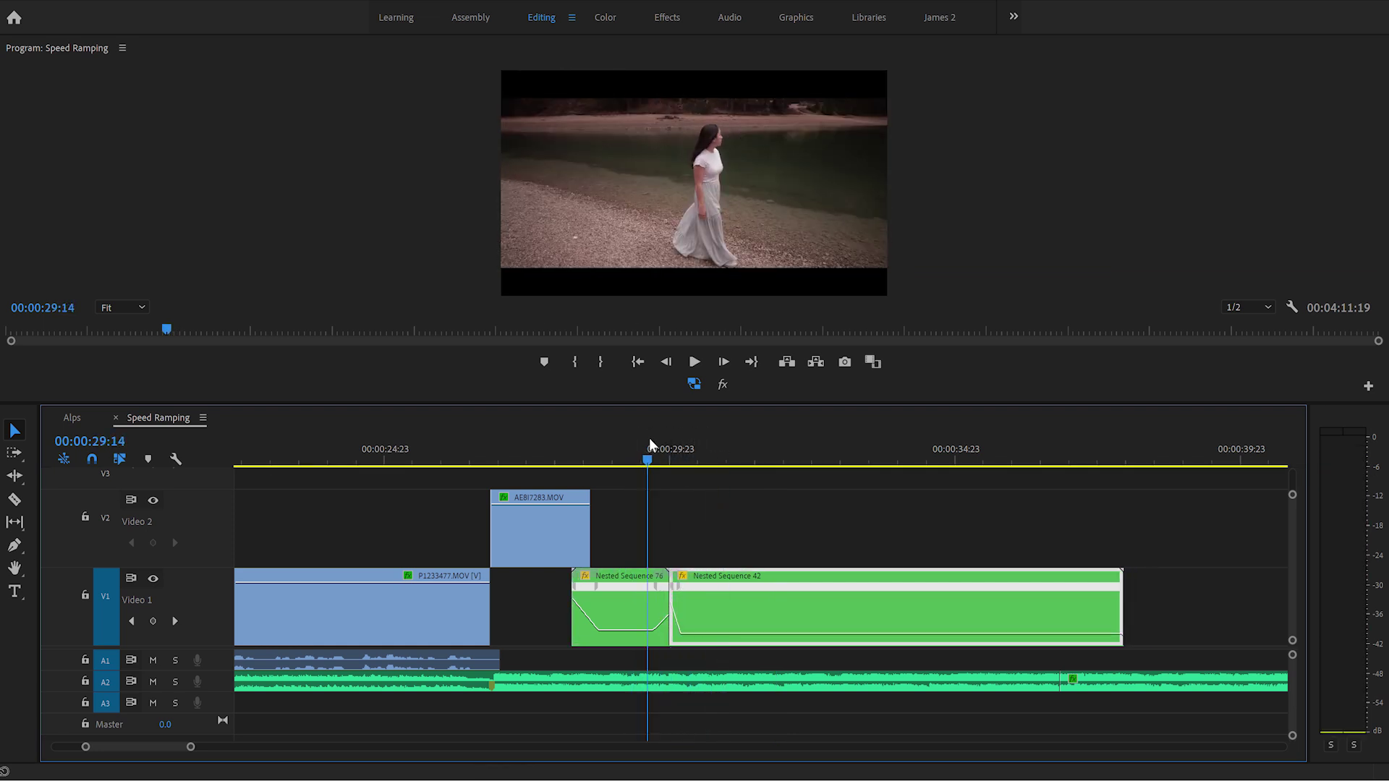
key(space)
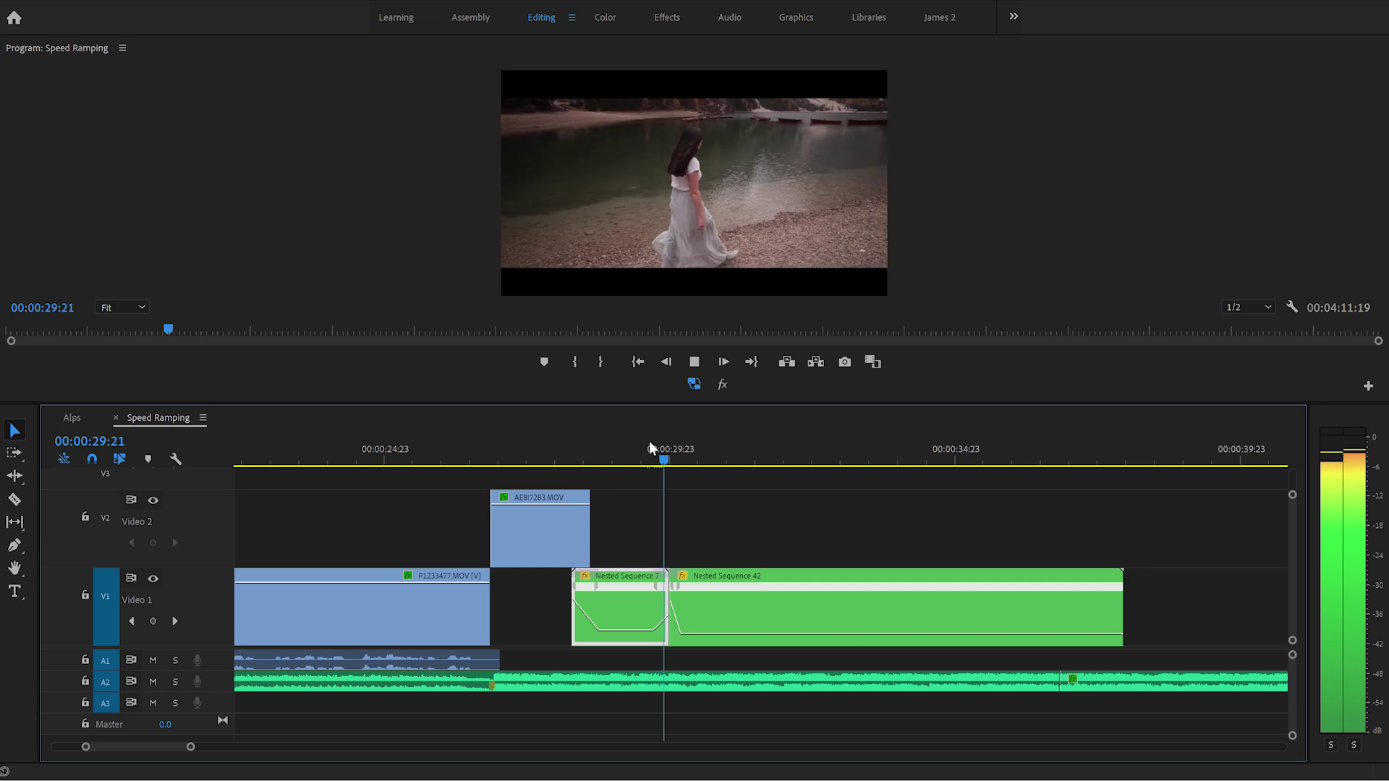
click(672, 600)
key(space)
Add a second speed keyframe to Nested Sequence 42 after its opening ramp and split it into a ramp about one second long
drag(190, 746, 154, 753)
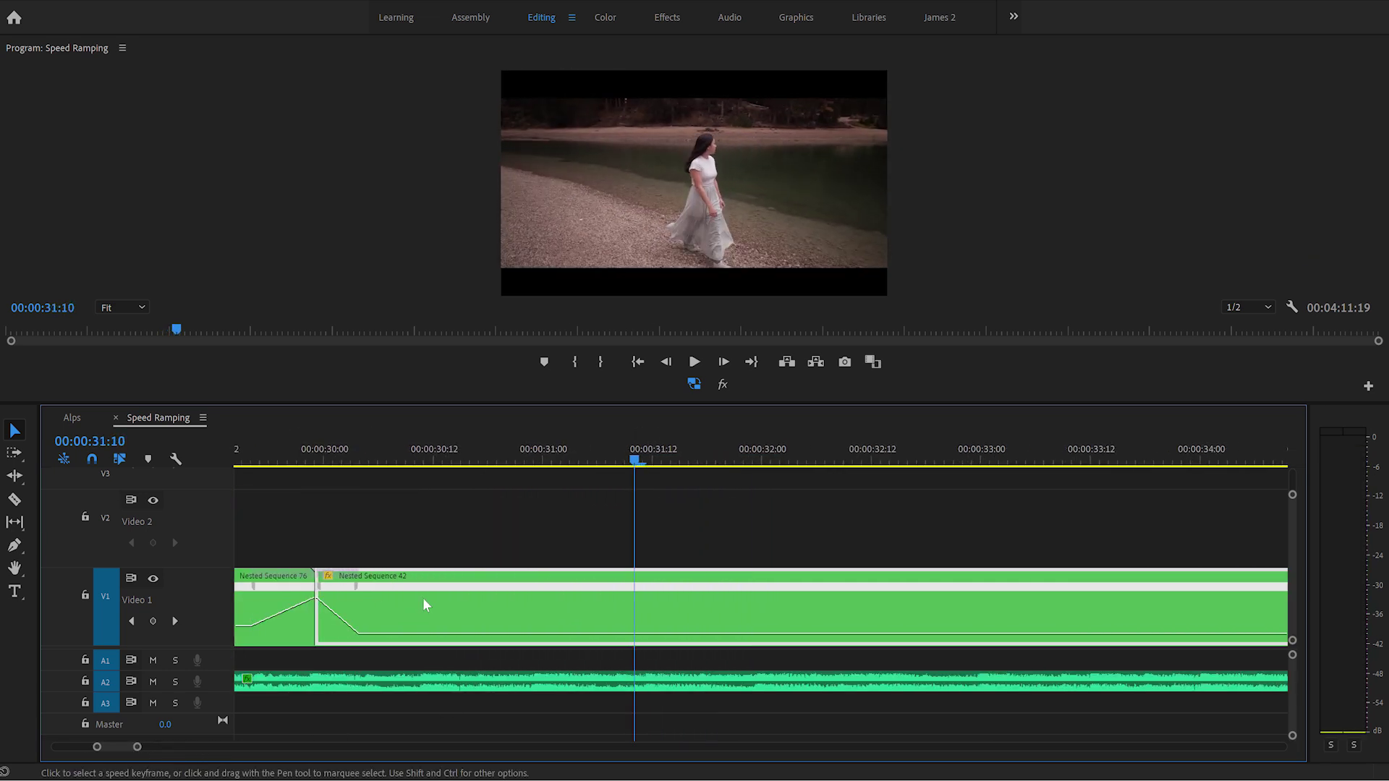
key(p)
drag(811, 587, 1035, 597)
scroll(1027, 597, down, 10)
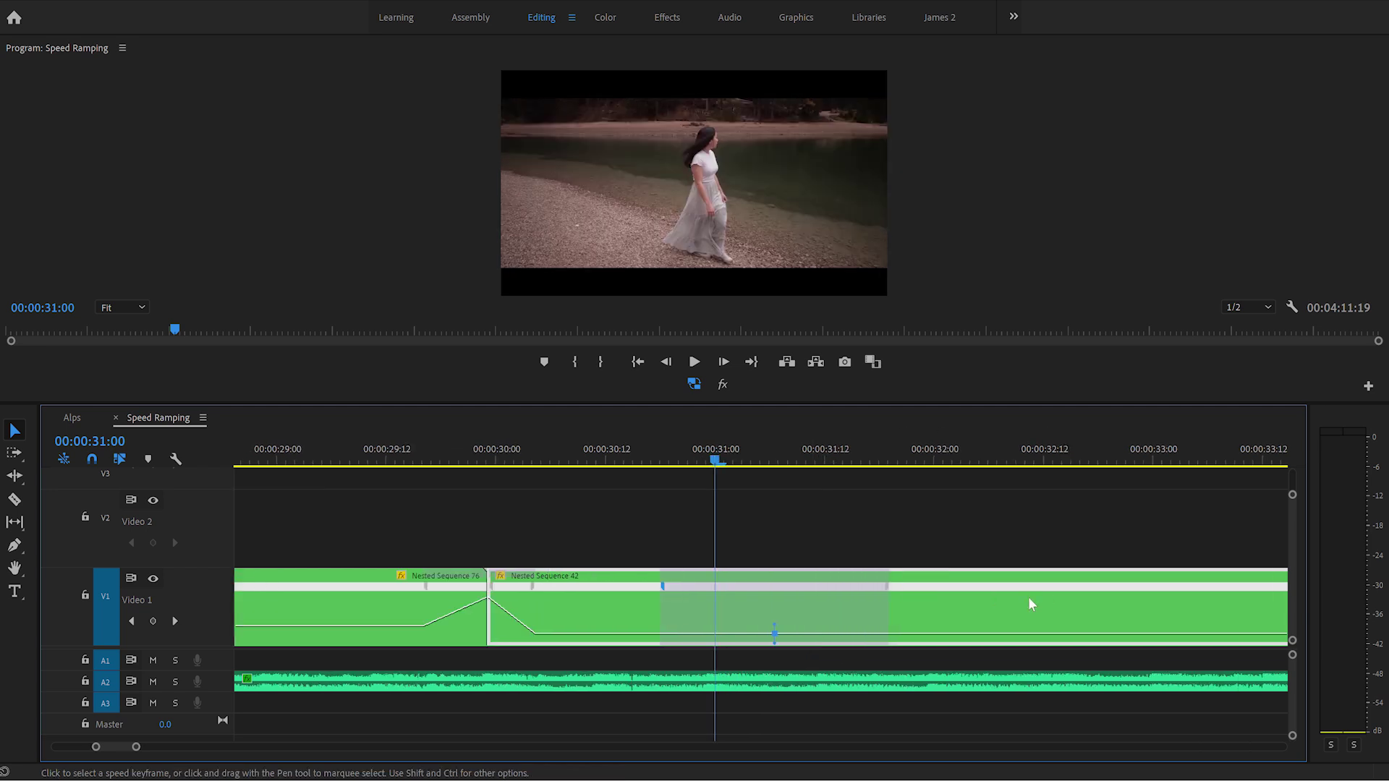
Raise the speed after the second ramp of Nested Sequence 42, end the clip at 00:00:31:00, and play it back
drag(141, 754, 162, 753)
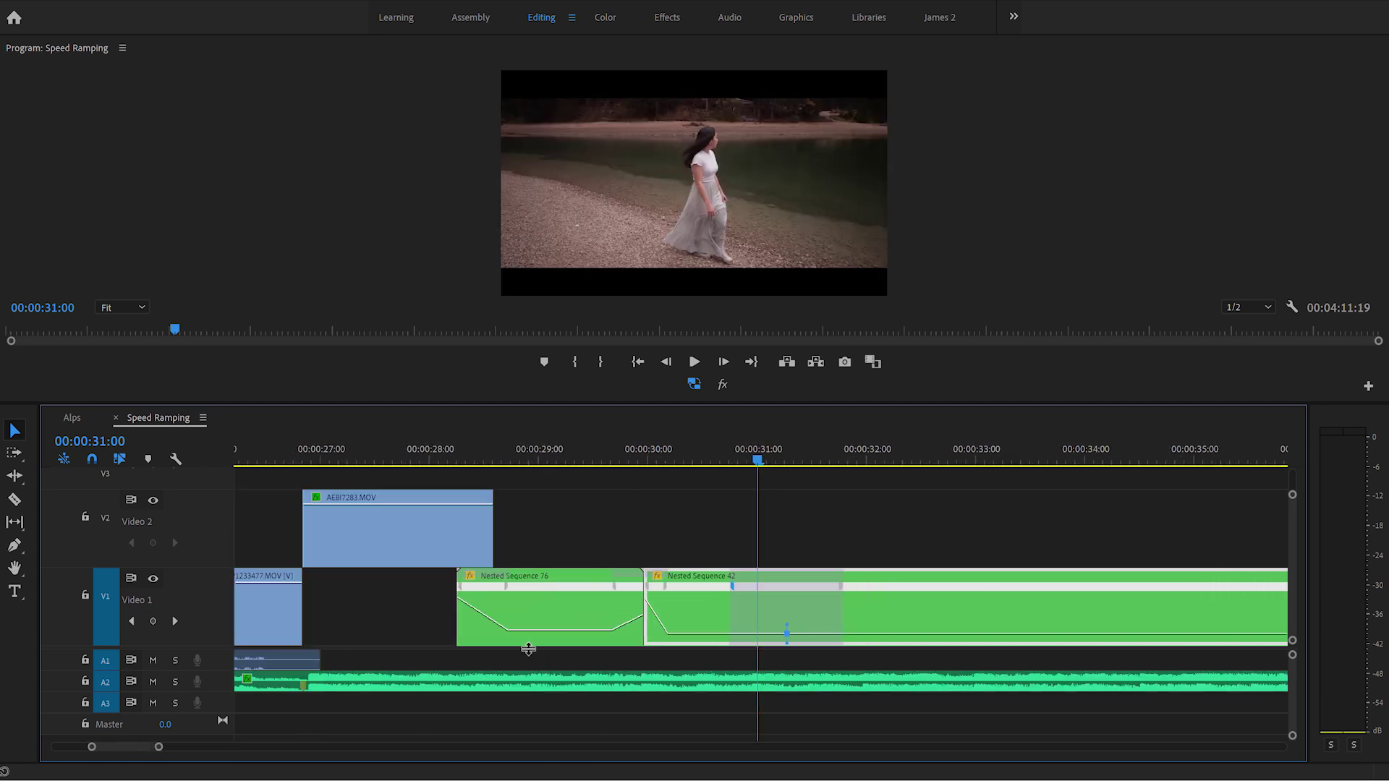
scroll(784, 614, down, 4)
drag(595, 587, 1002, 602)
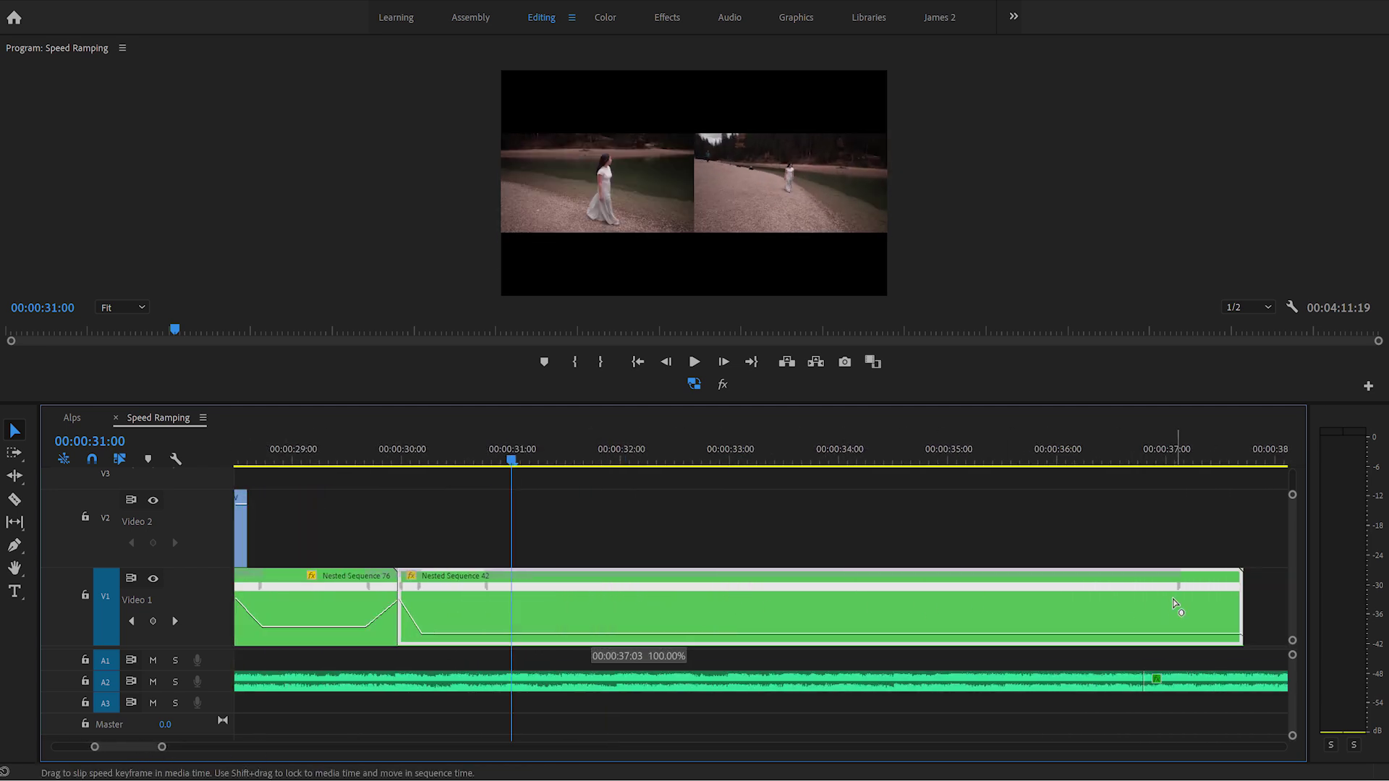
mouse_move(1174, 606)
mouse_down()
mouse_move(1177, 629)
mouse_move(1187, 620)
mouse_up()
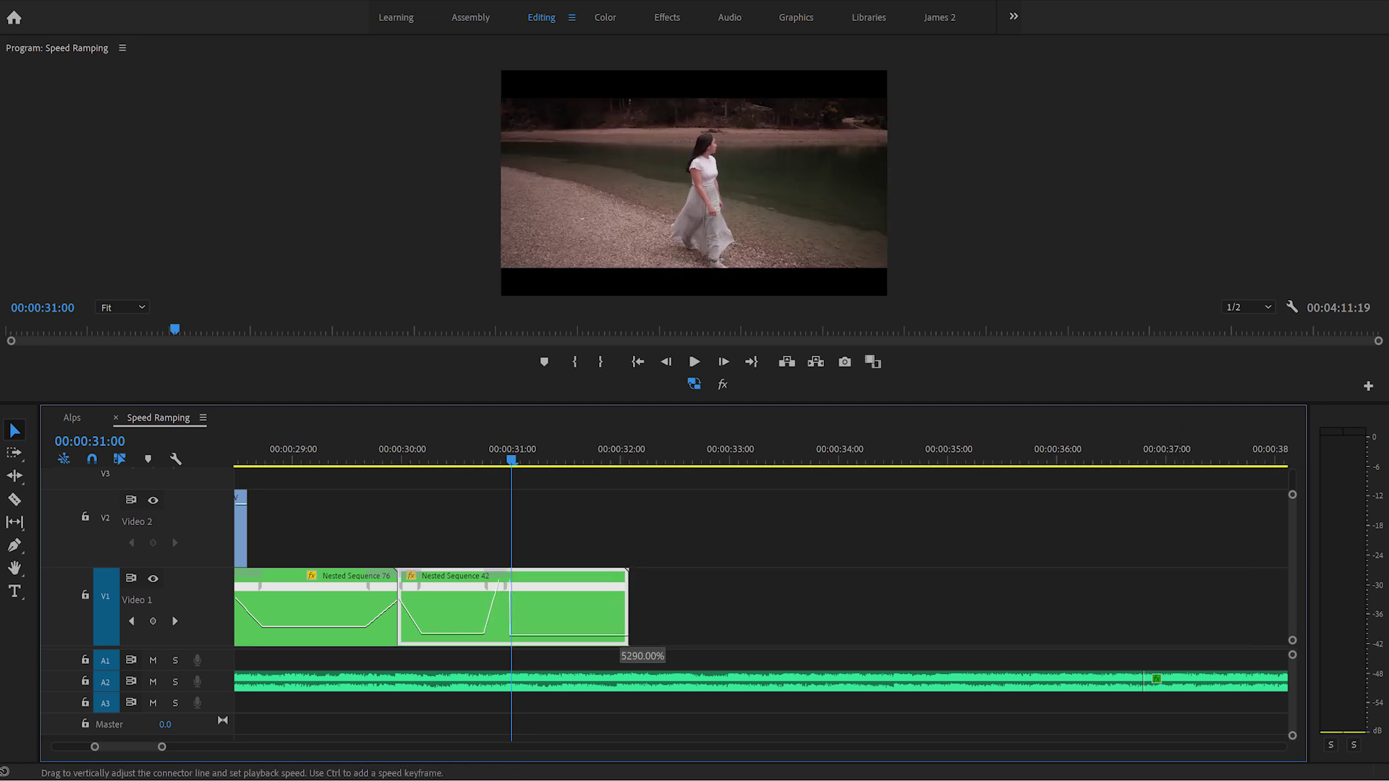
drag(613, 635, 614, 622)
click(443, 459)
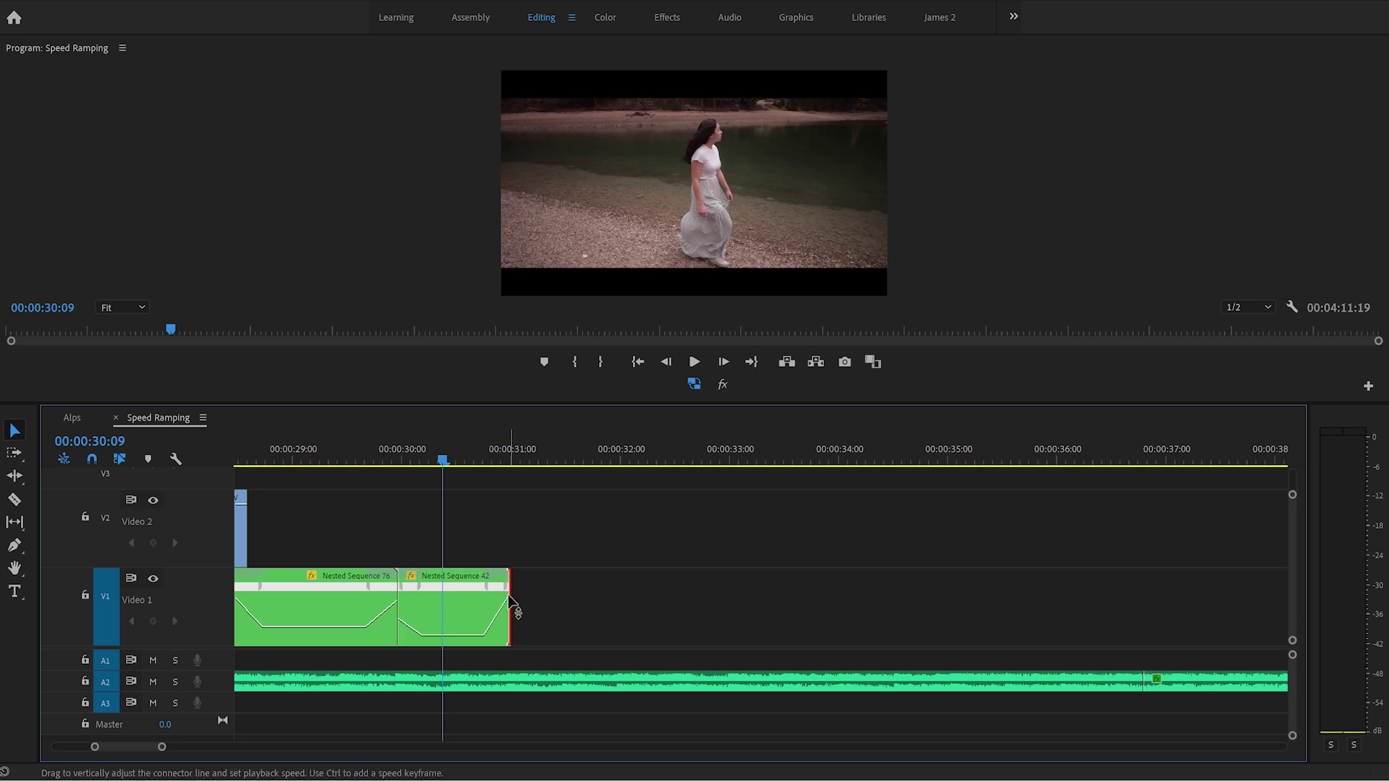
key(space)
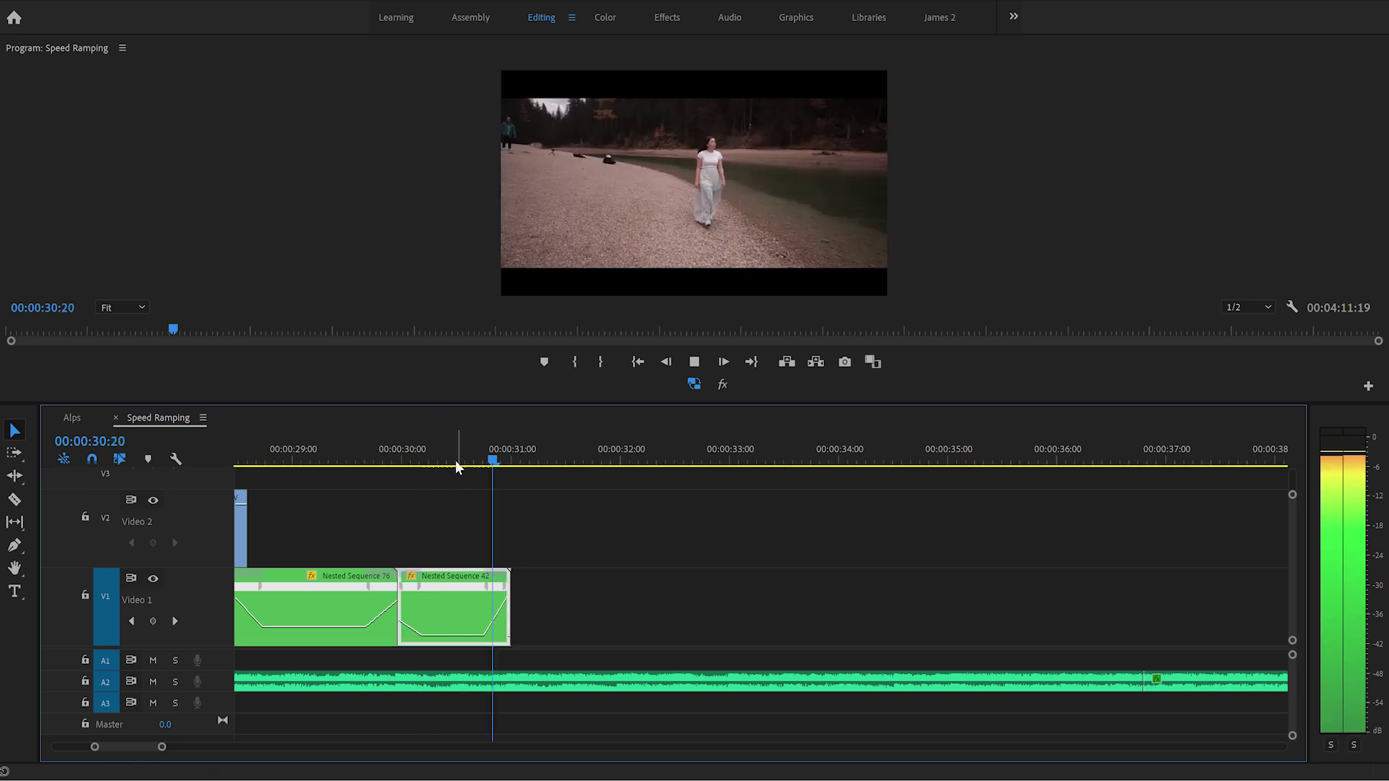
drag(491, 457, 376, 469)
key(space)
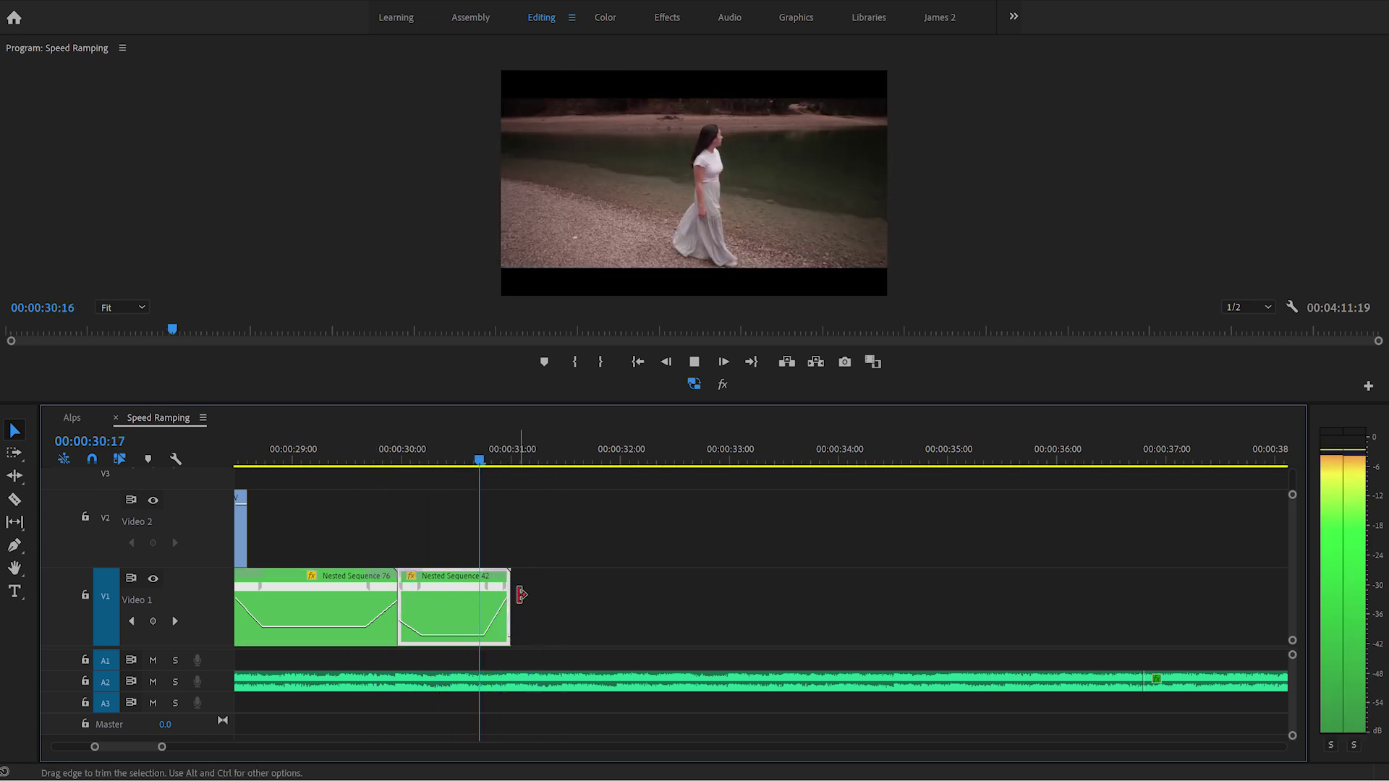
key(space)
Preview Nested Sequence 43 and move it directly against the end of Nested Sequence 42
drag(160, 746, 266, 745)
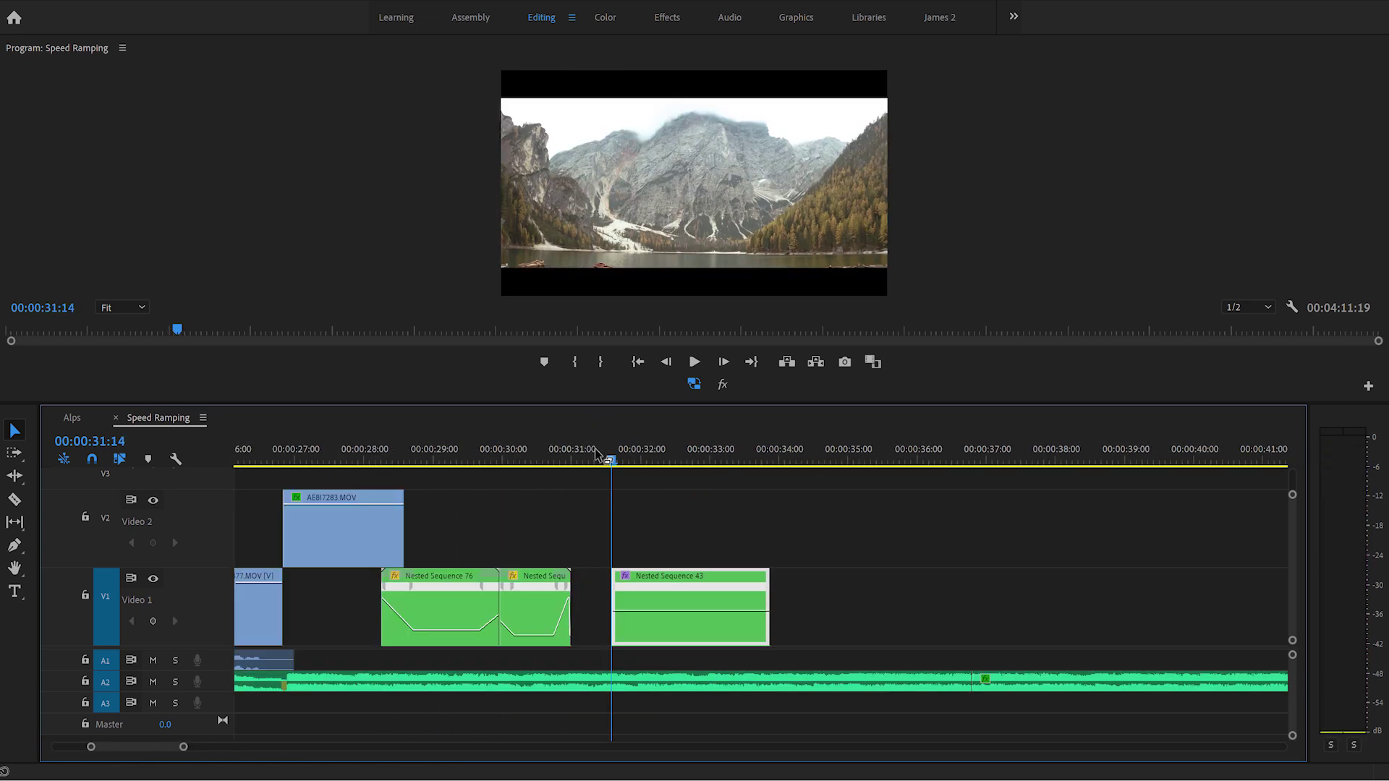
click(599, 459)
key(space)
key(space)
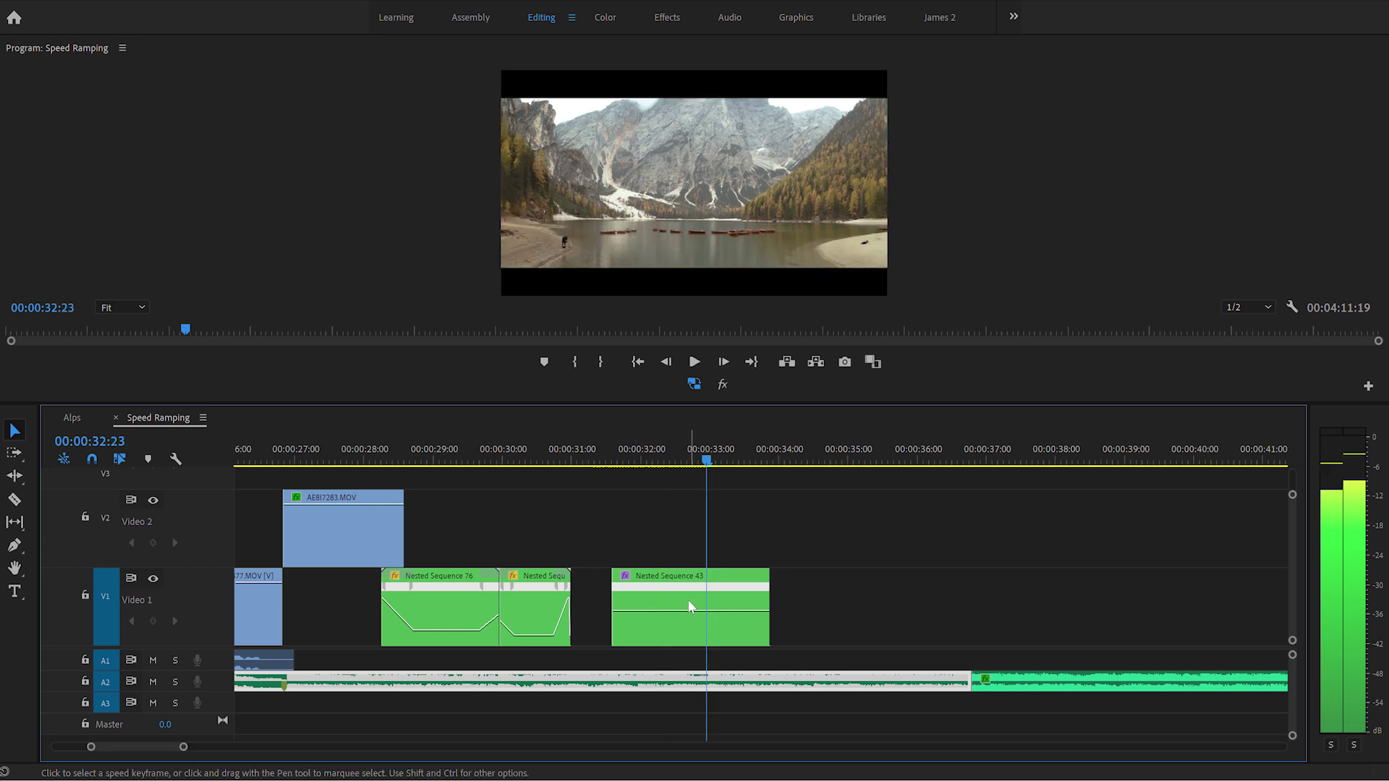
drag(691, 605, 650, 603)
Play back the cut between Nested Sequence 42 and Nested Sequence 43 from several points before it
click(535, 449)
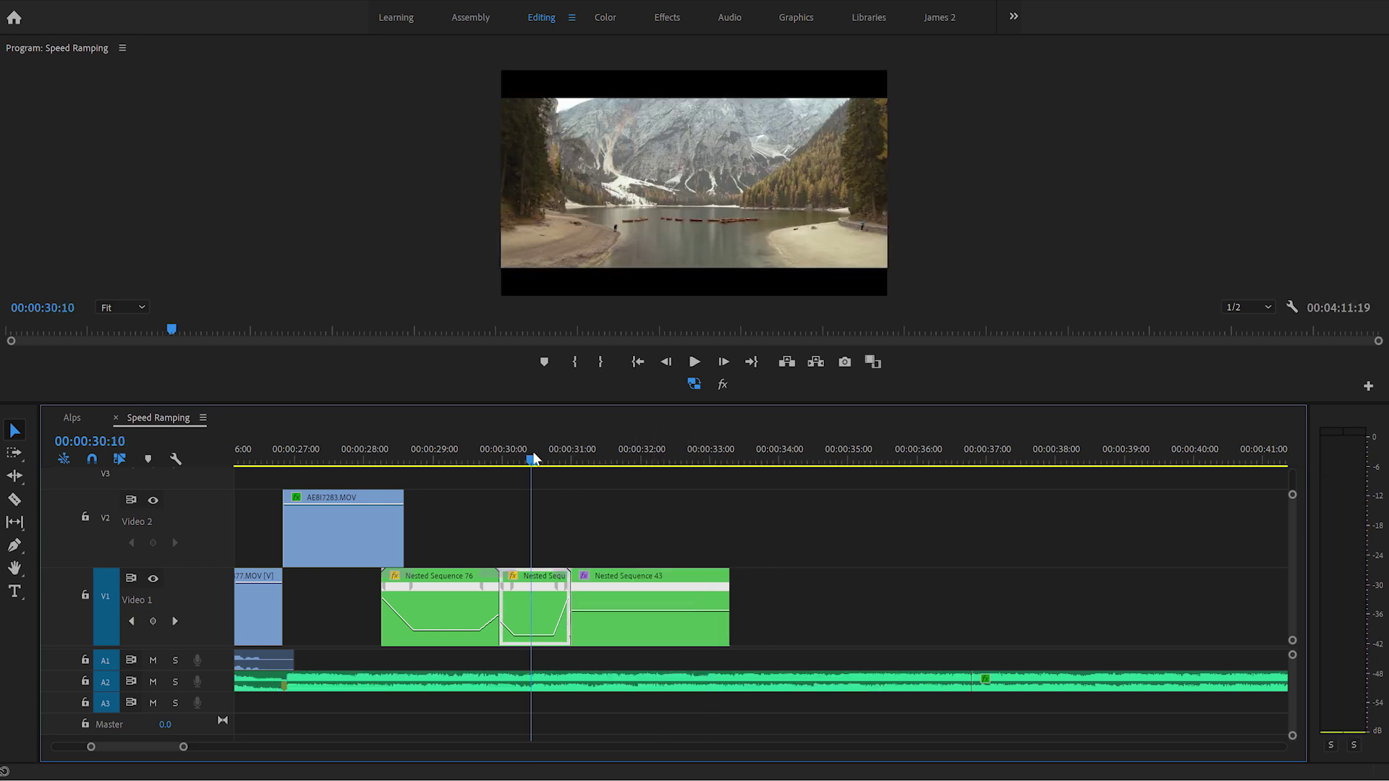
key(space)
click(562, 447)
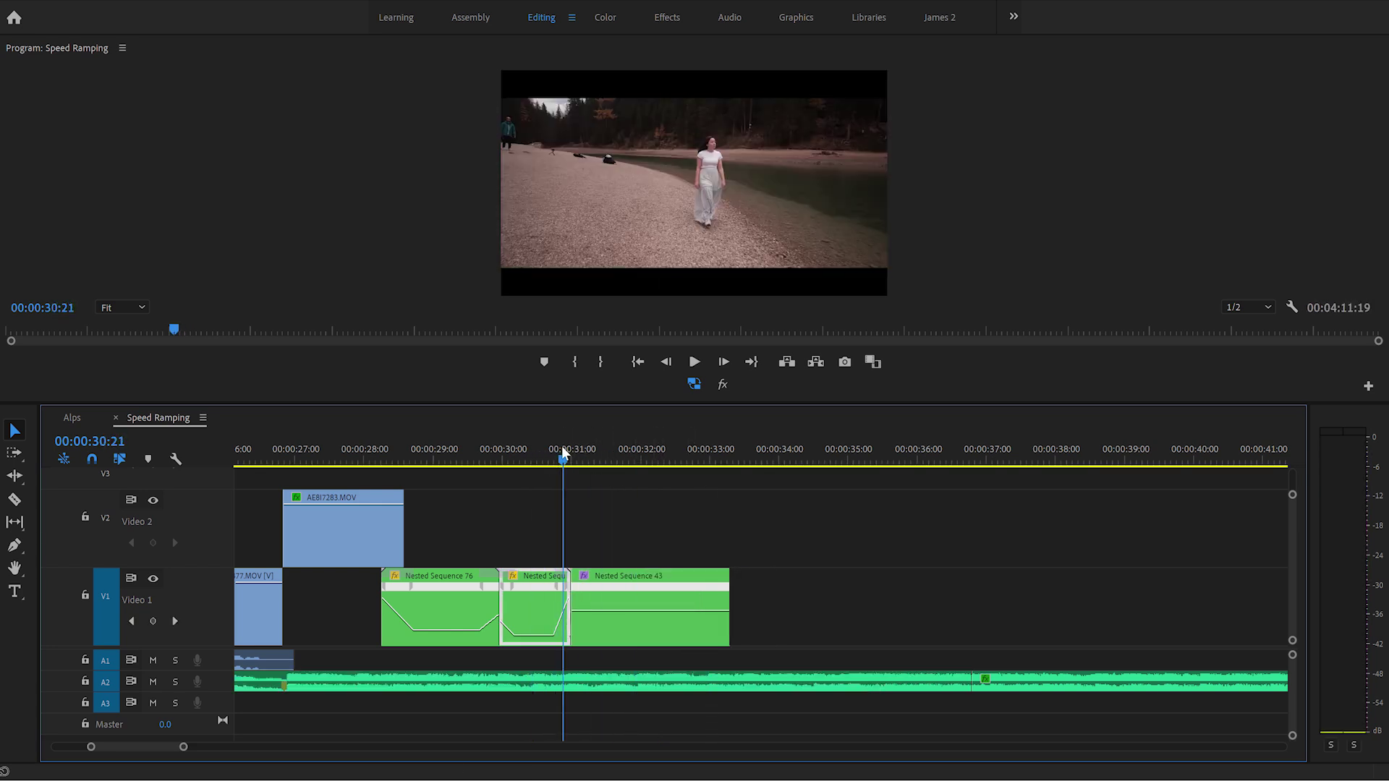
click(571, 456)
key(space)
right_click(609, 604)
click(593, 547)
click(535, 448)
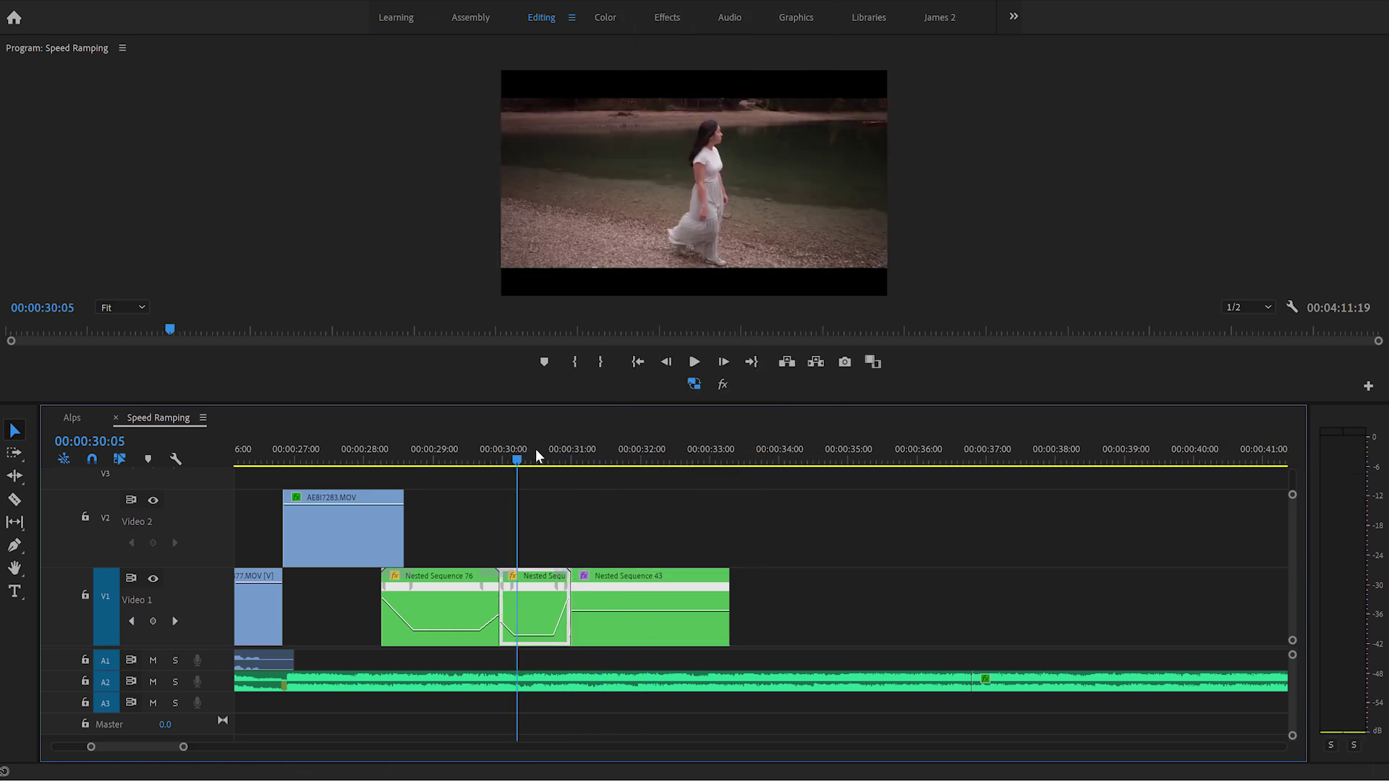
key(space)
click(536, 452)
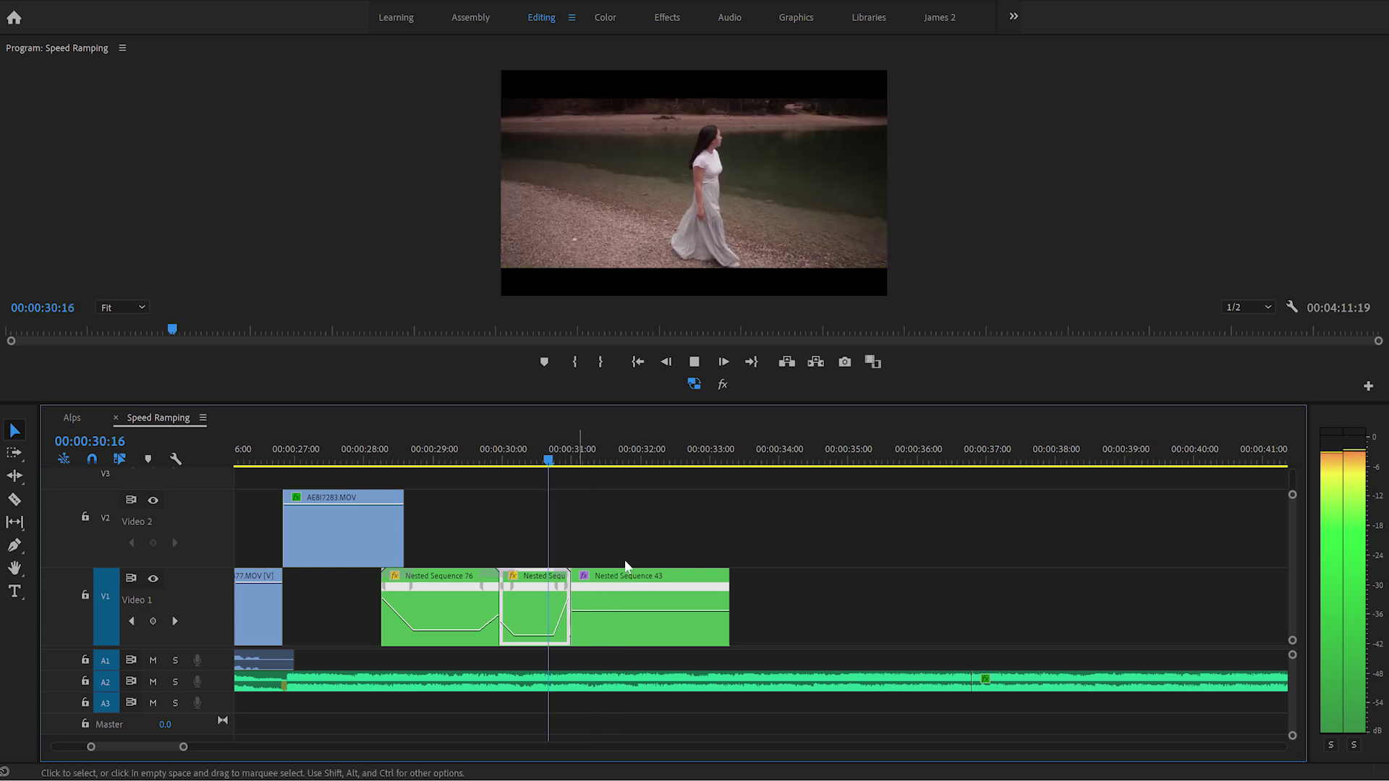
Show the Time Remapping Speed keyframes on Nested Sequence 43 and save the project
click(605, 599)
right_click(605, 599)
mouse_move(681, 591)
mouse_move(905, 621)
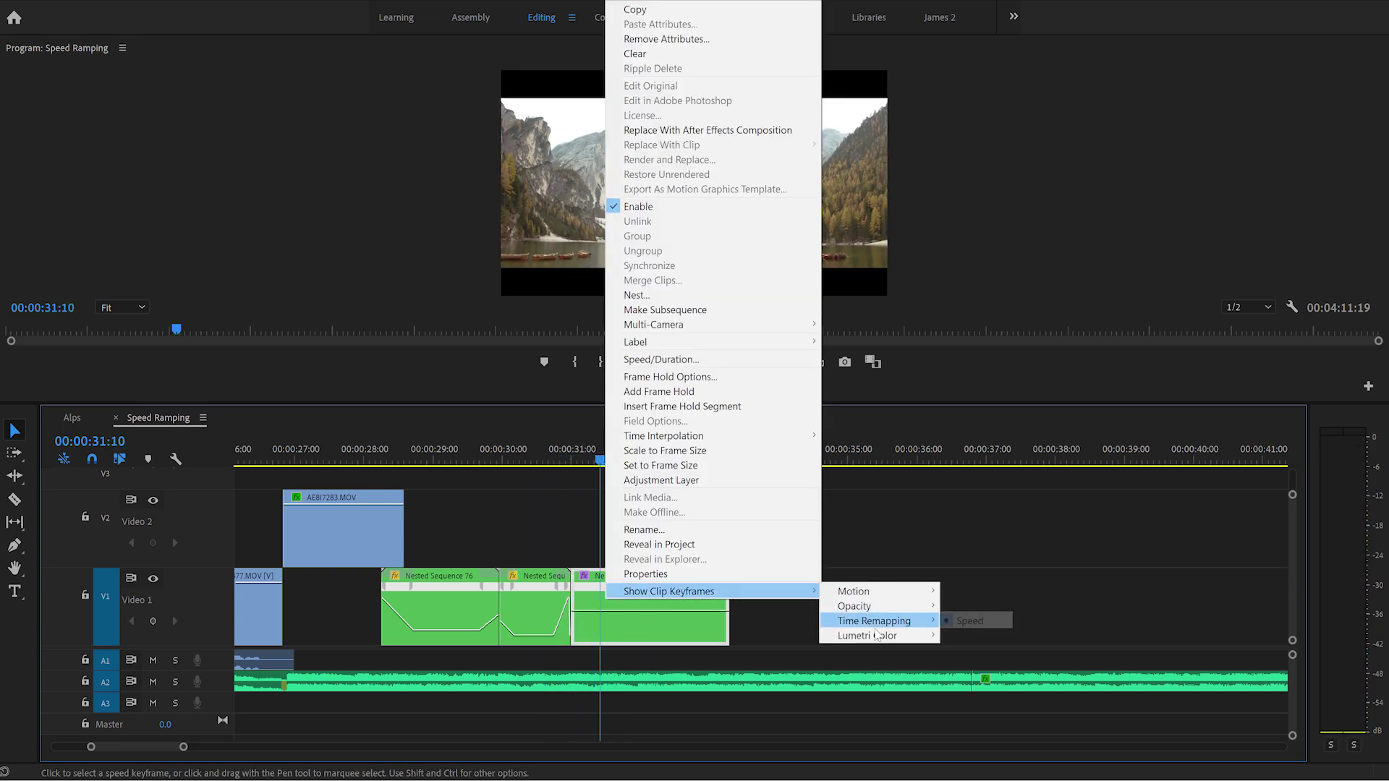
click(960, 622)
key(ctrl+s)
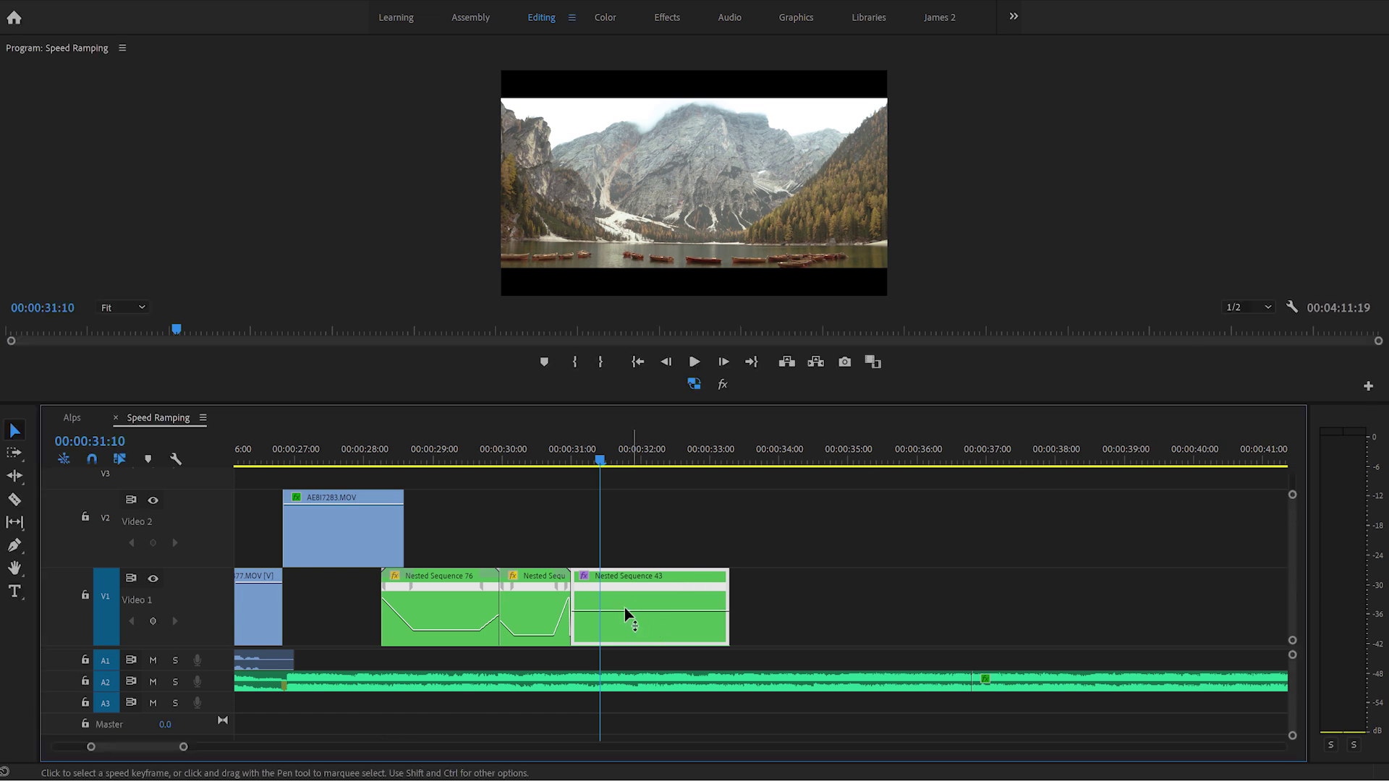
Split a speed keyframe at the start of Nested Sequence 43 into a ramp, raise the speed before it, and play it back
drag(183, 749, 140, 749)
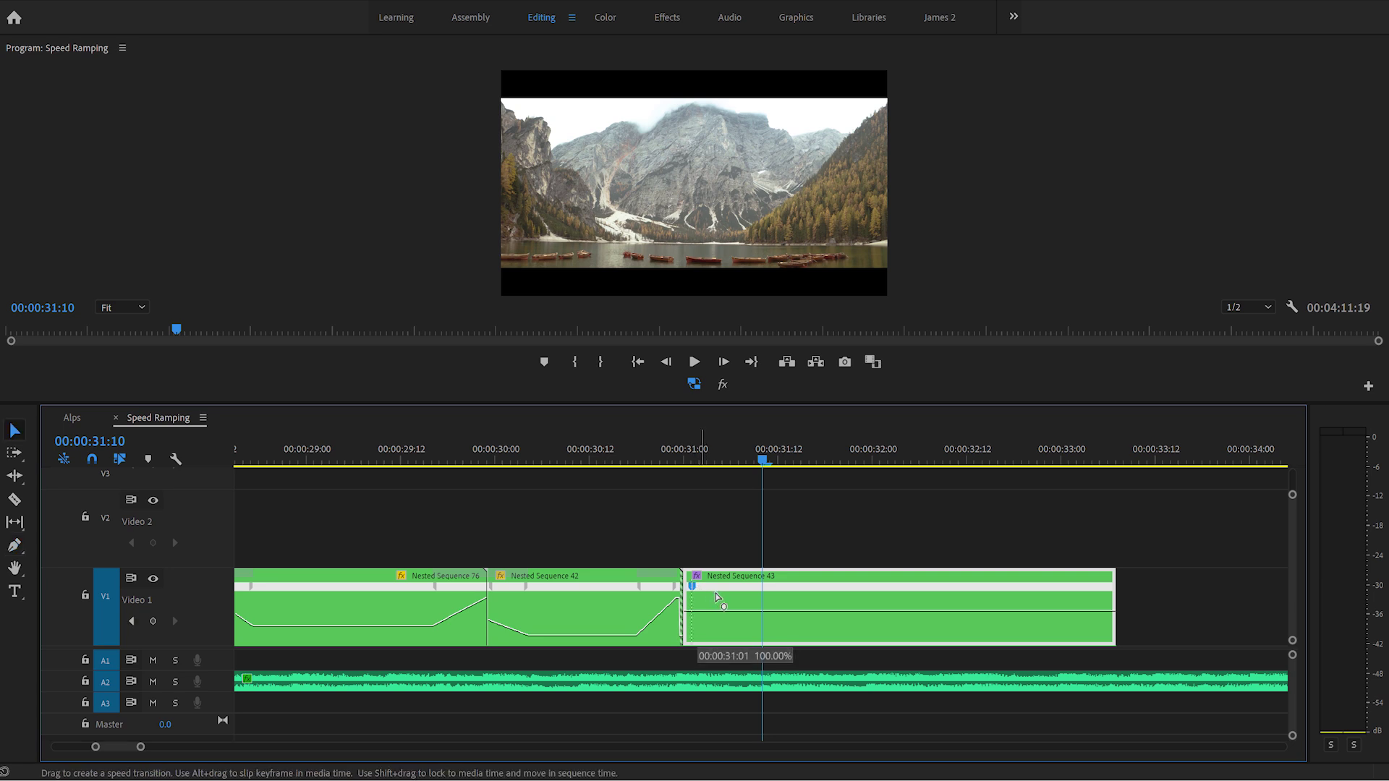
drag(715, 594, 796, 610)
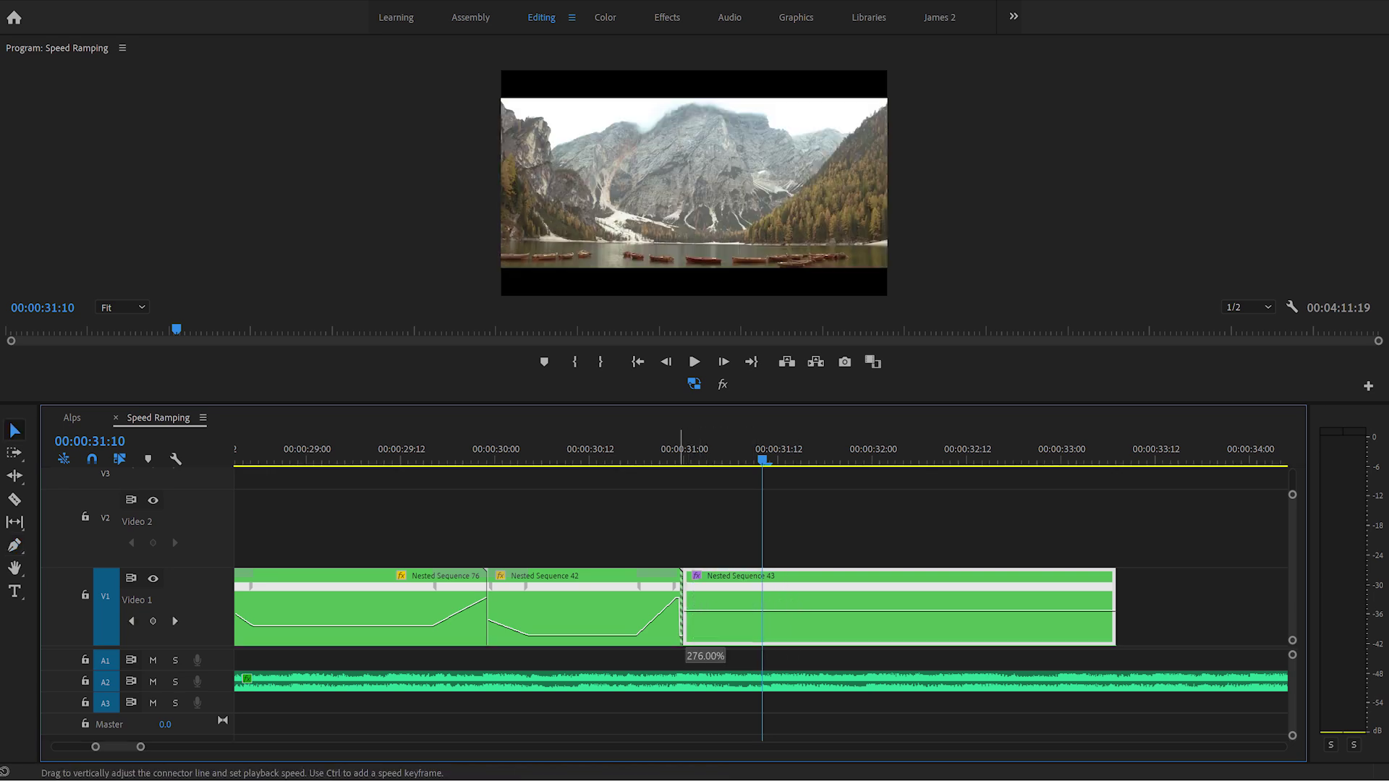
drag(691, 640, 691, 682)
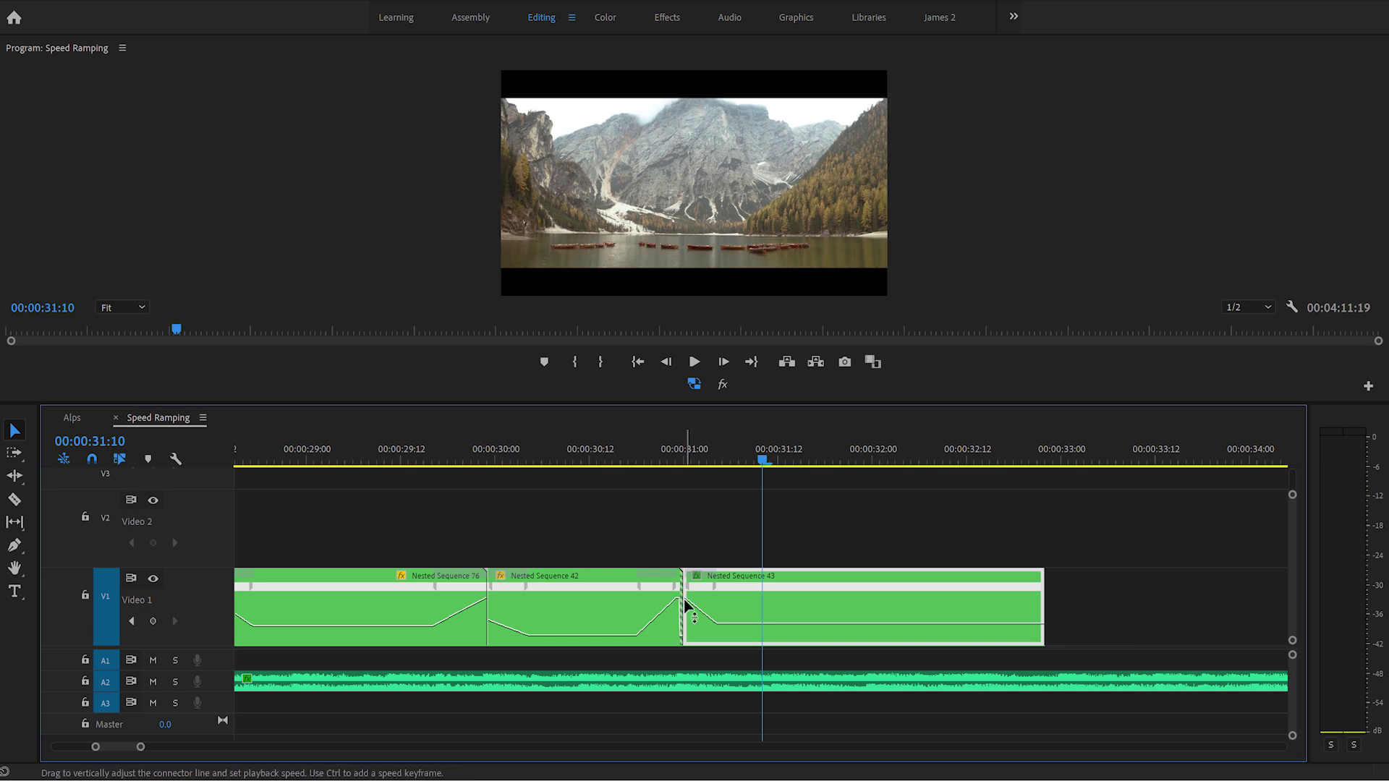
drag(684, 491, 685, 490)
click(638, 456)
key(space)
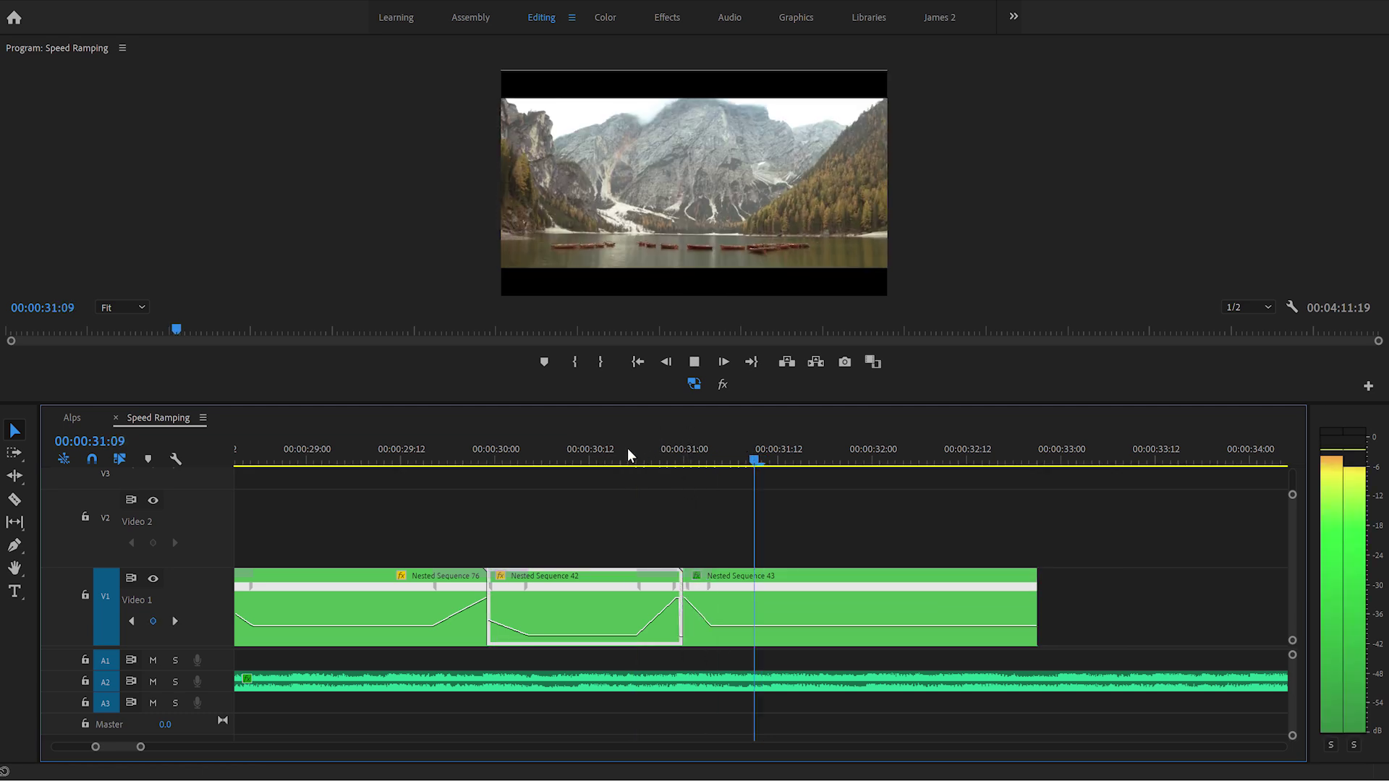
Ripple-trim one frame off the end of Nested Sequence 42 and replay the transition into Nested Sequence 43
key(Up)
key(space)
key(Left)
key(Left)
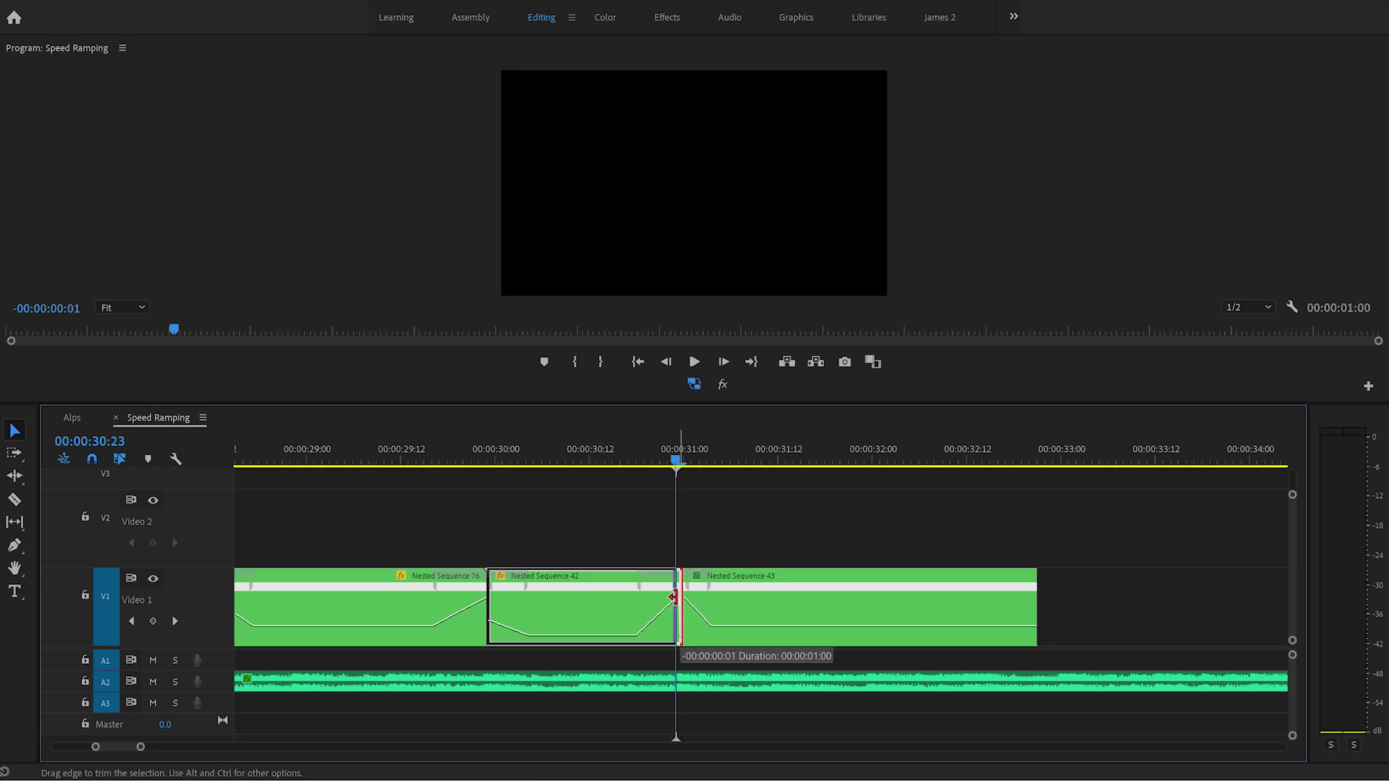
drag(673, 597, 696, 568)
click(608, 455)
key(space)
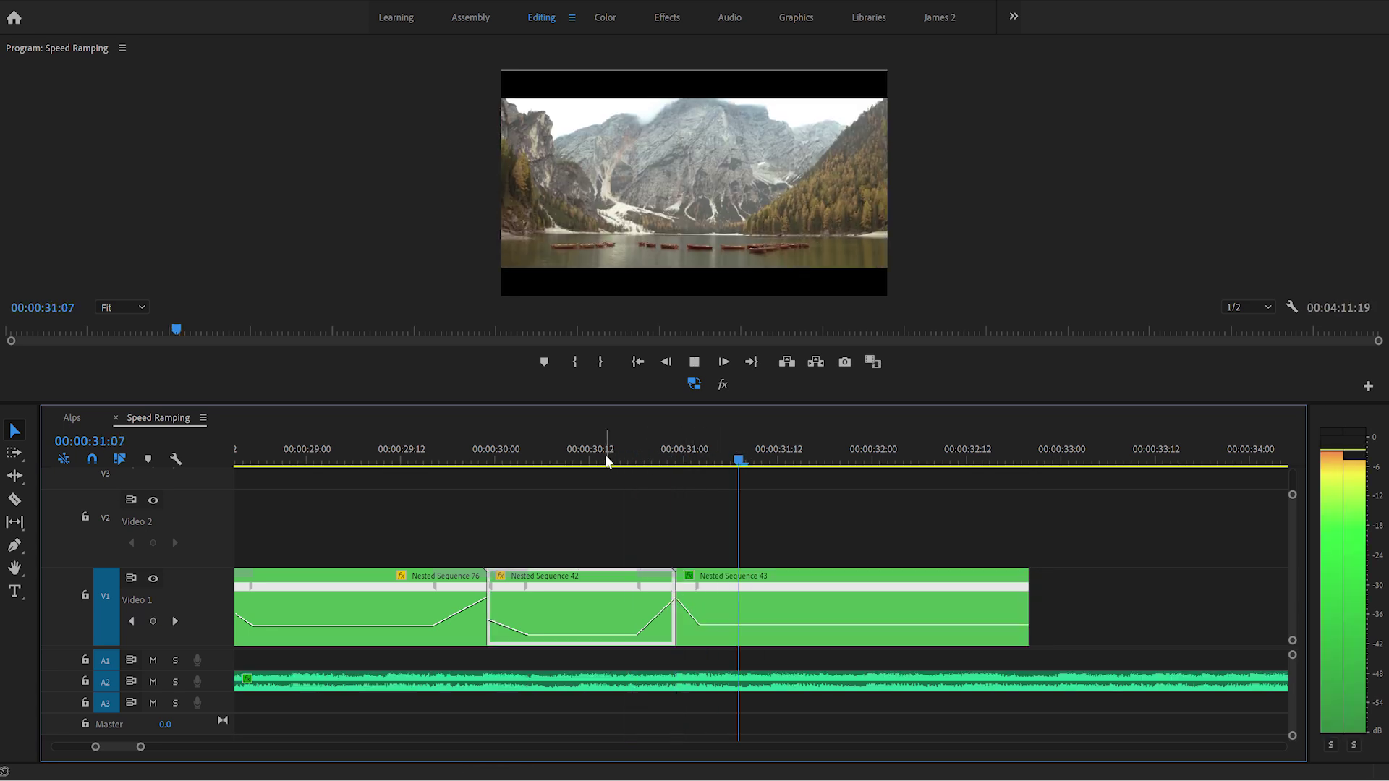
click(606, 456)
key(space)
key(space)
Add a speed keyframe to Nested Sequence 43 at about 00:00:31:16, split it into a ramp, and raise the speed up to the clip's end
key(p)
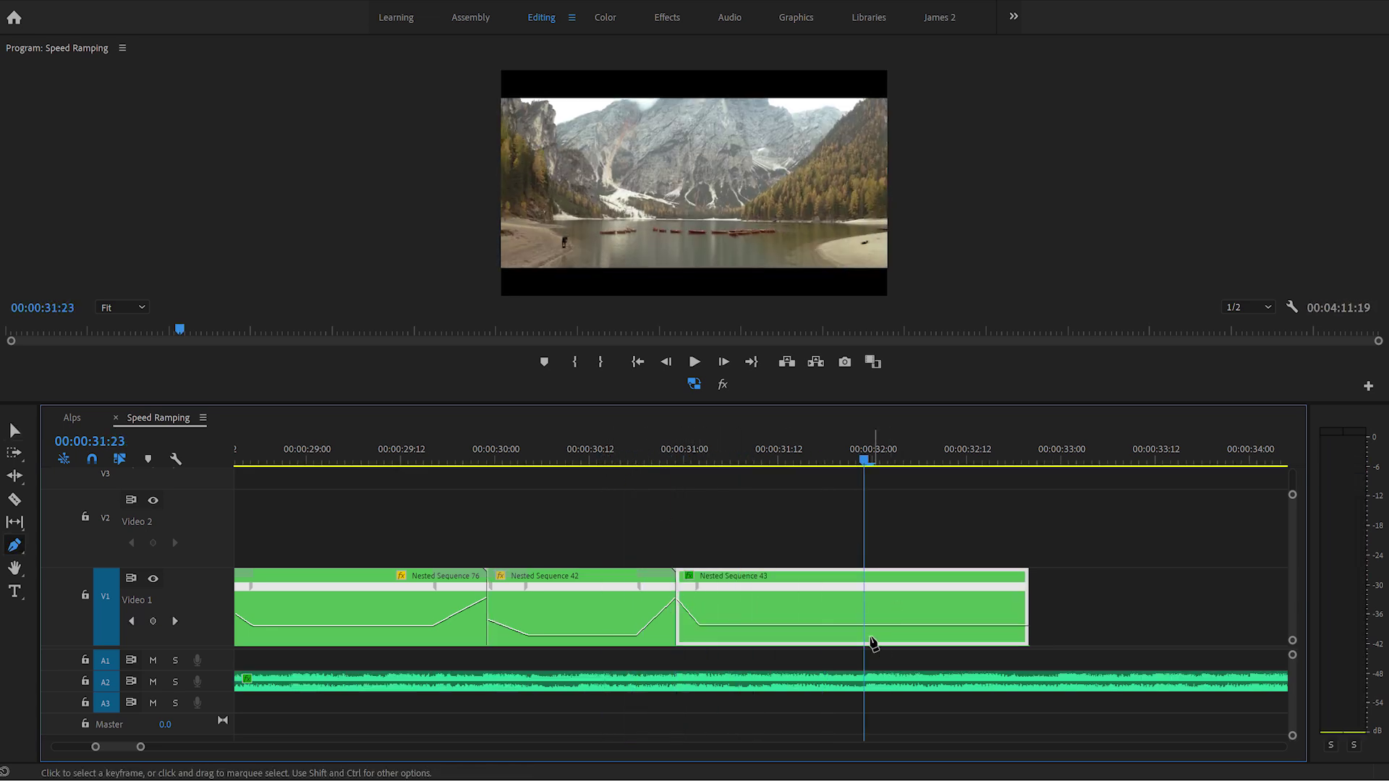
click(813, 627)
key(v)
drag(814, 588, 1020, 593)
drag(1024, 169, 1025, 169)
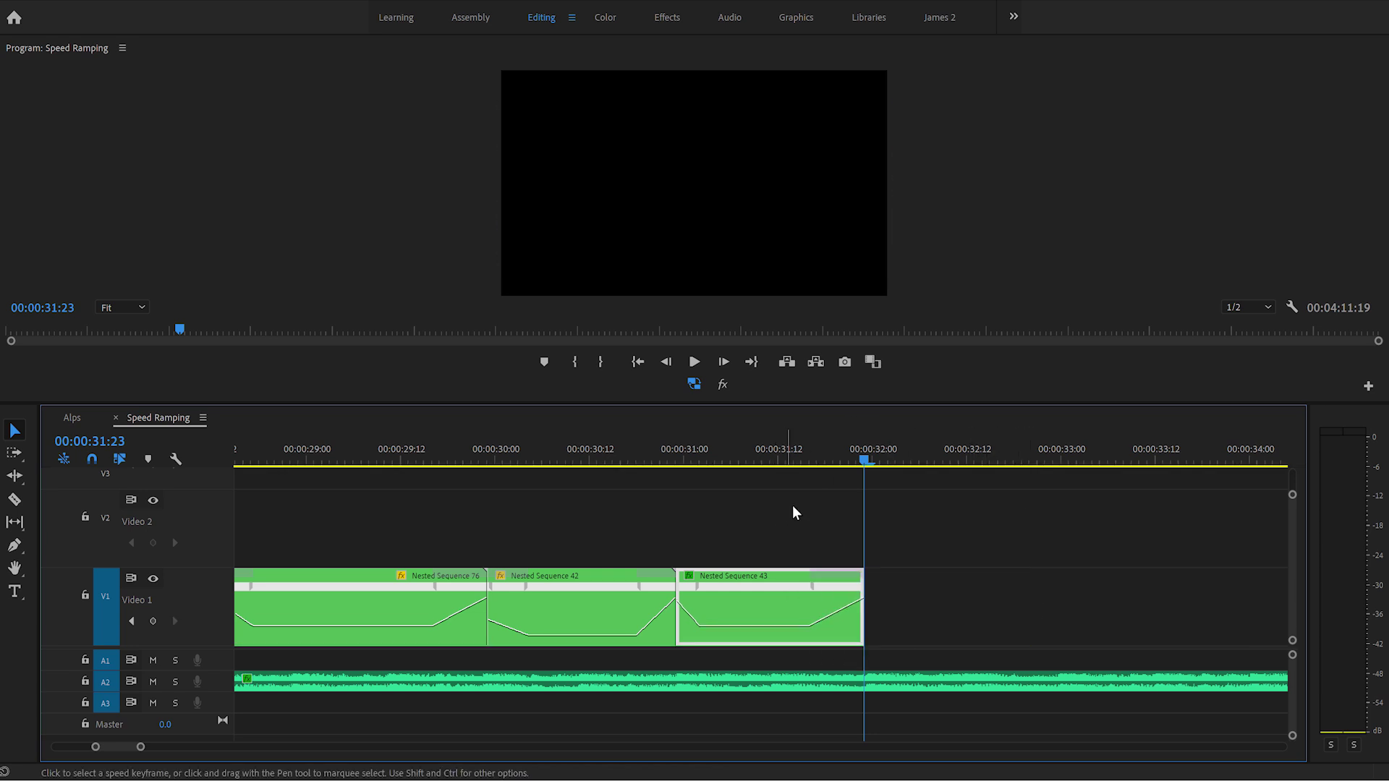
Play back the closing speed ramp of Nested Sequence 43 several times
click(763, 460)
key(space)
click(763, 457)
key(space)
click(763, 454)
key(space)
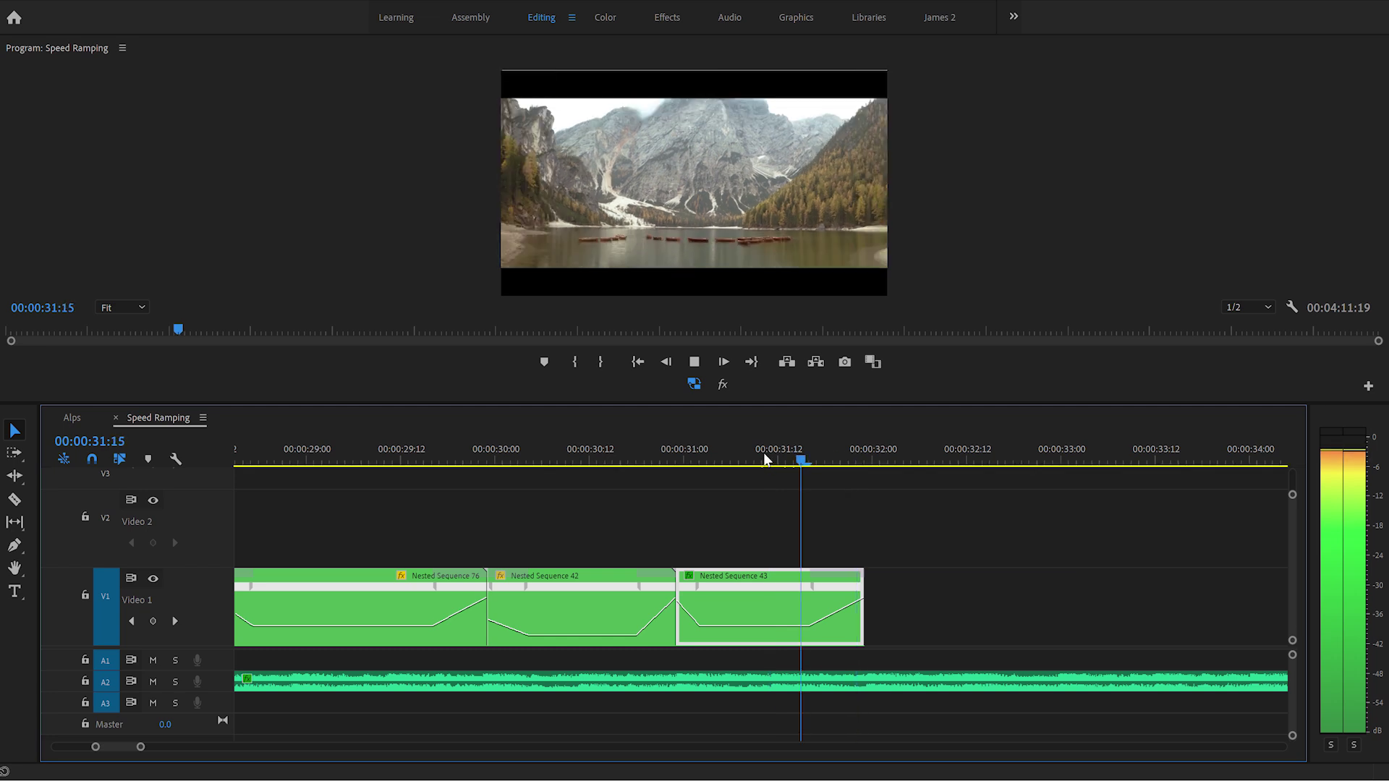
click(765, 447)
key(space)
key(space)
Preview AEBI7287.MOV, split a speed keyframe in its later part into a ramp, raise the speed after it, and replay the ending
scroll(856, 475, down, 2)
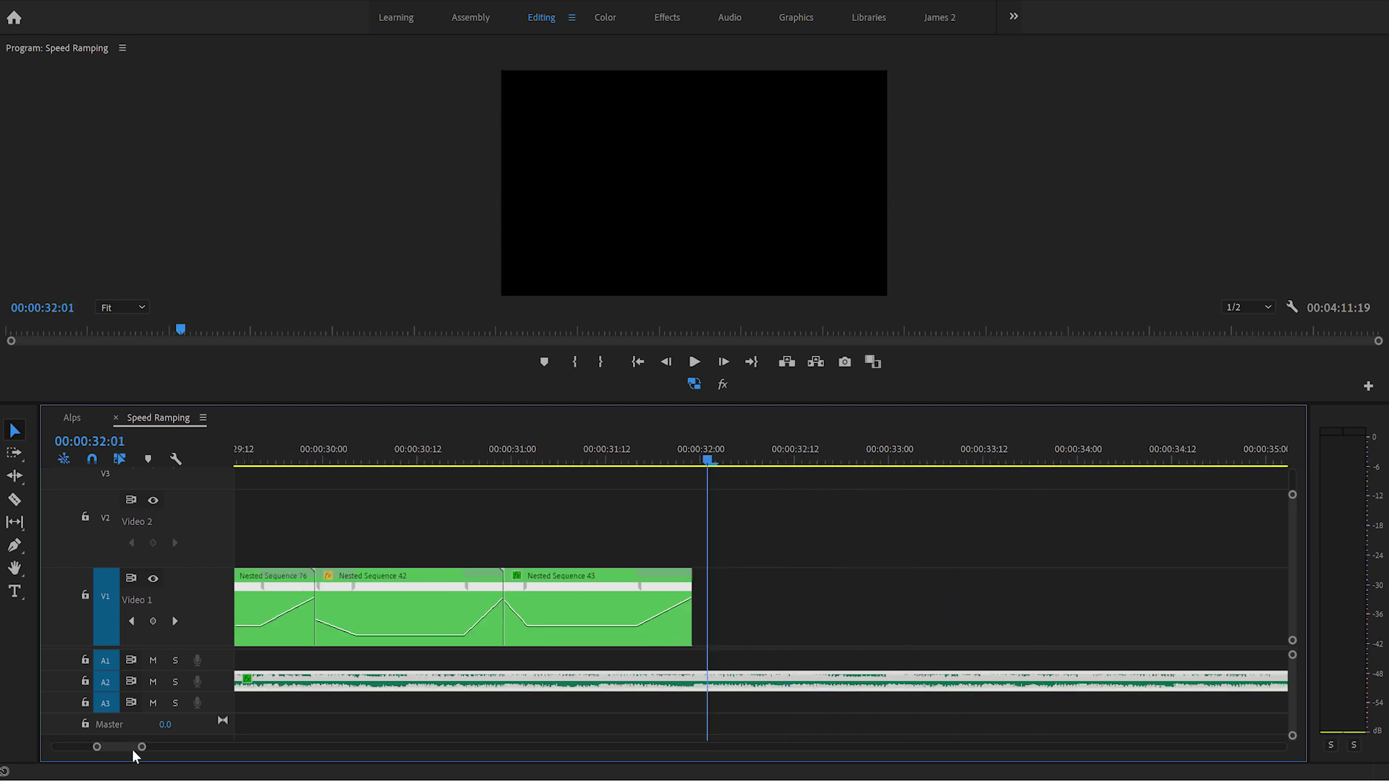
drag(139, 747, 246, 748)
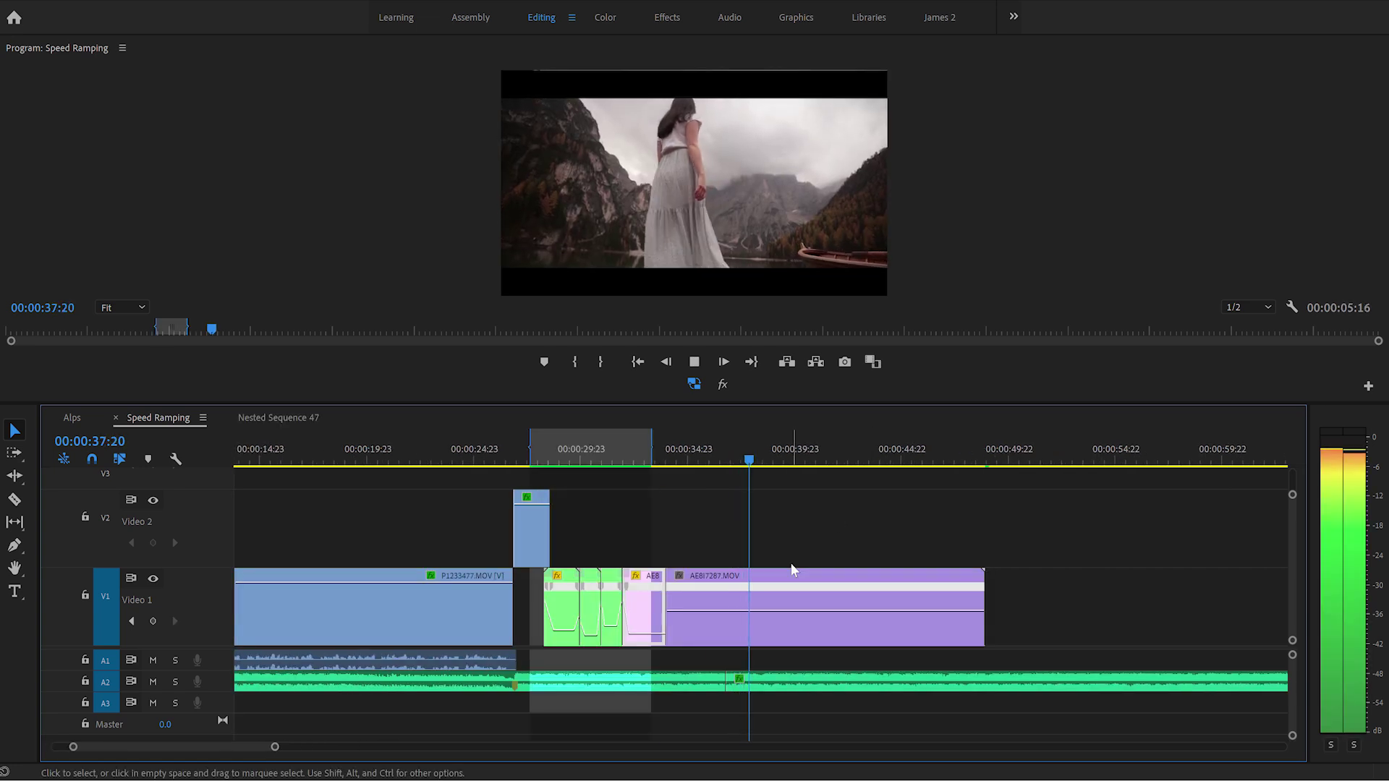
click(668, 459)
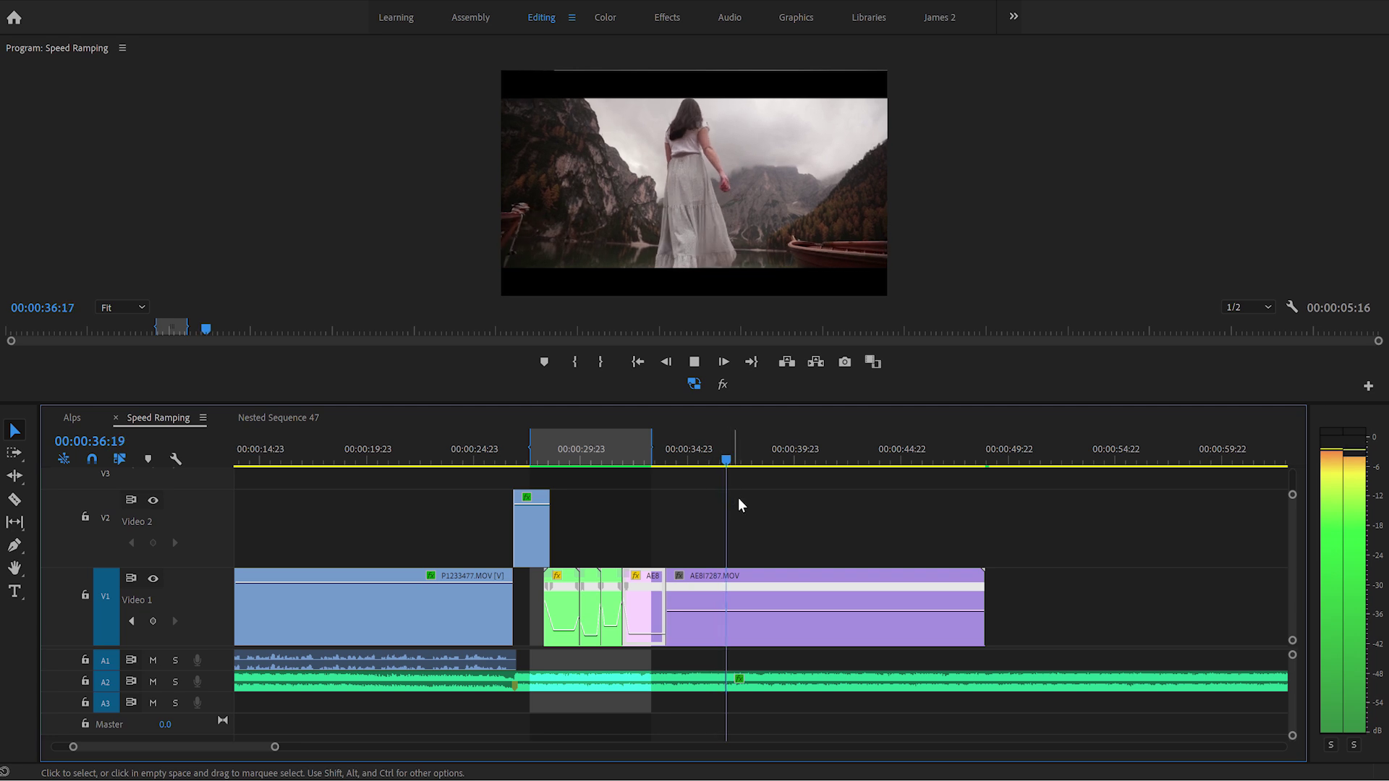
key(space)
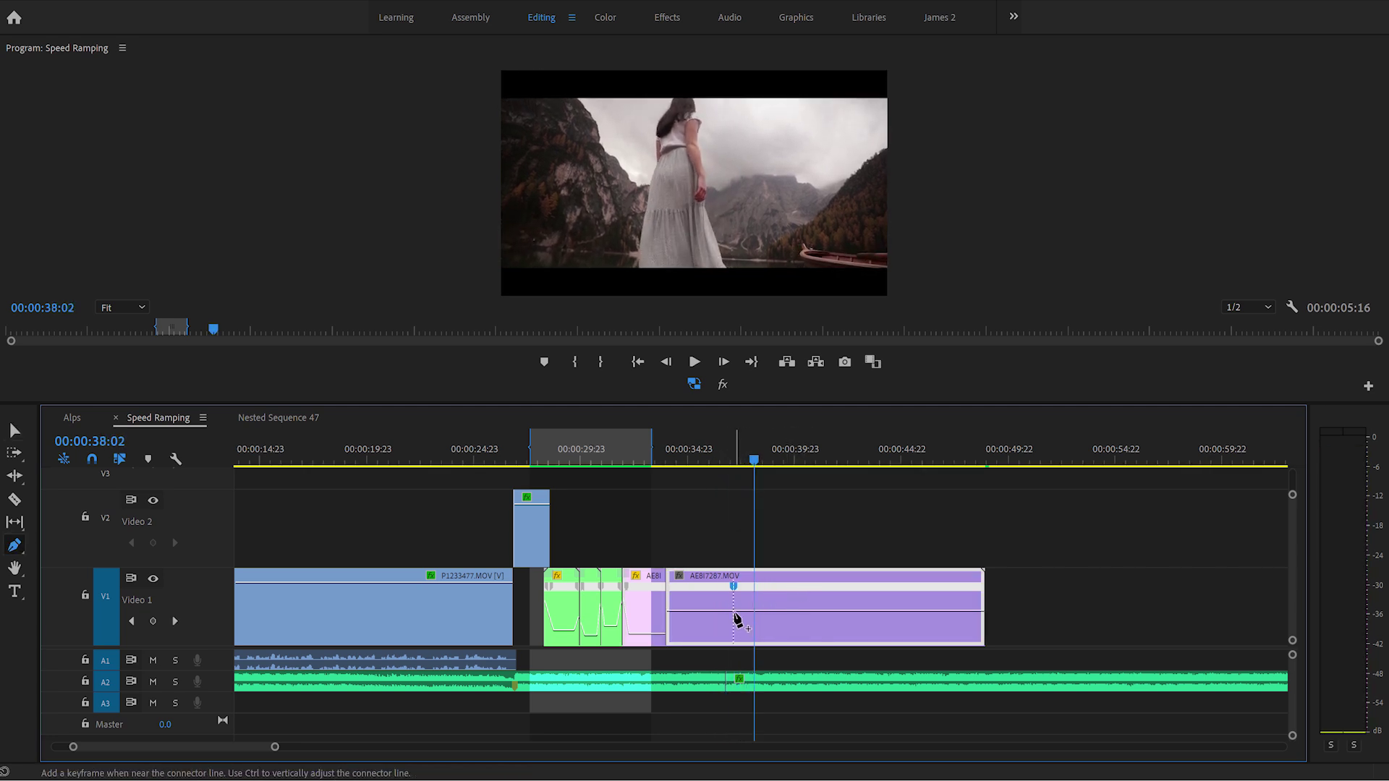
drag(748, 593, 887, 578)
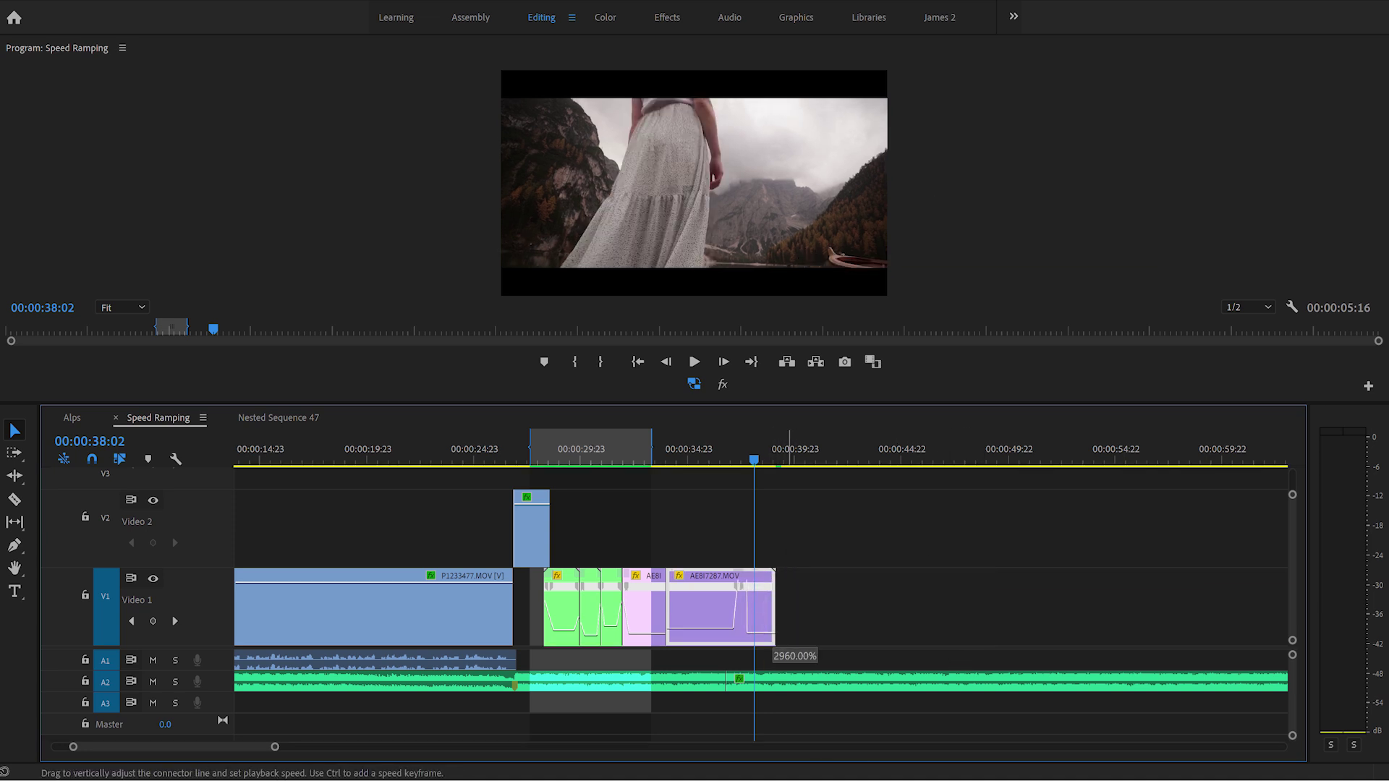
drag(761, 582, 762, 577)
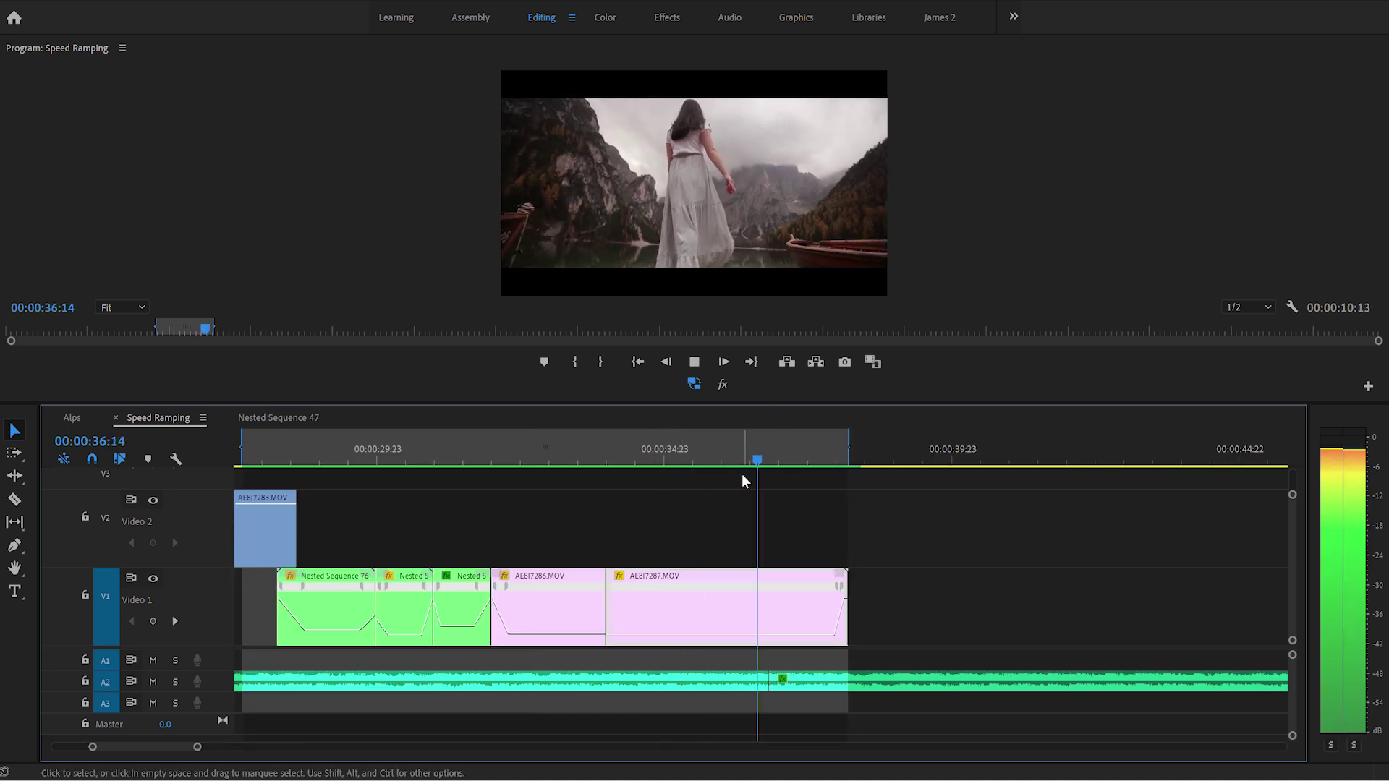
click(754, 447)
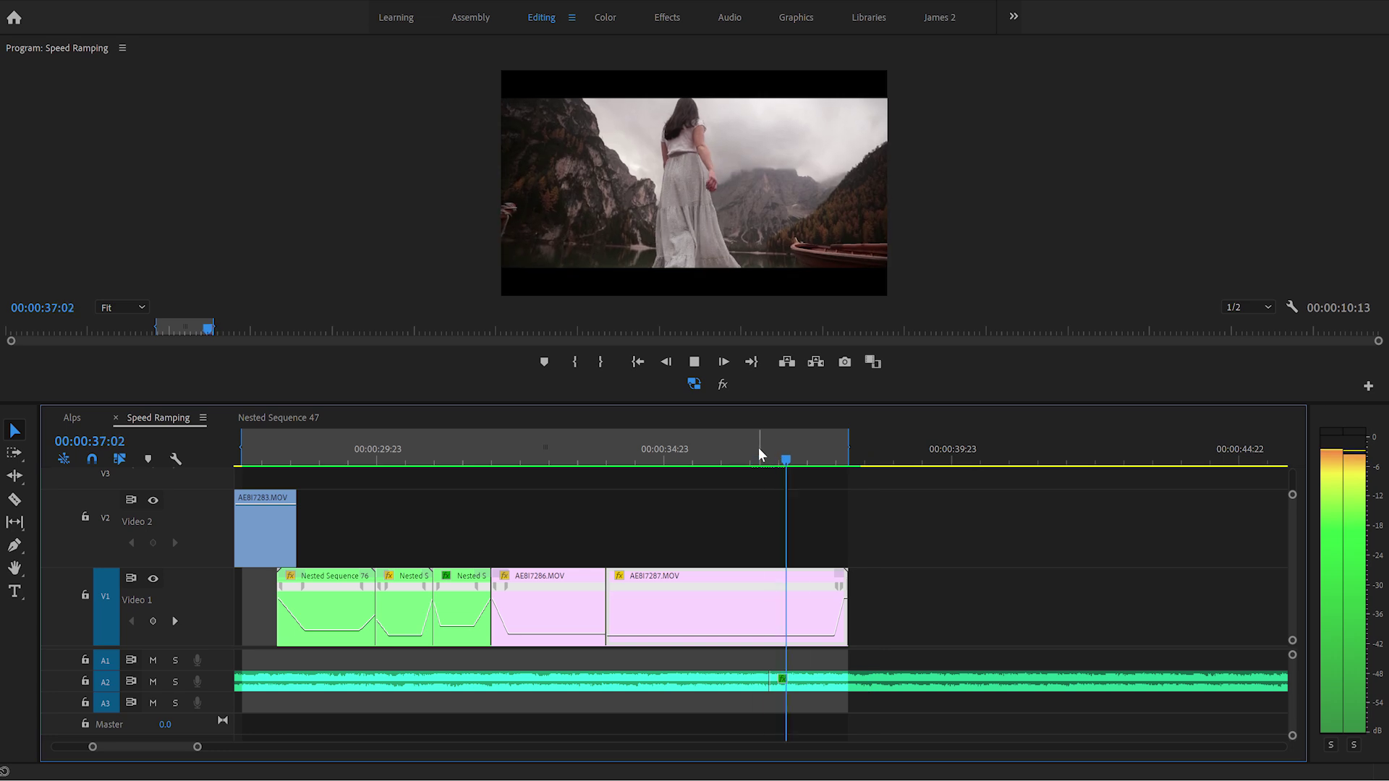
mouse_move(804, 453)
mouse_down()
mouse_move(852, 456)
mouse_move(832, 462)
mouse_move(818, 444)
mouse_up()
Show the Time Remapping Speed keyframes on Nested Sequence 49 after AEBI7287.MOV
right_click(558, 604)
mouse_move(608, 590)
mouse_move(694, 622)
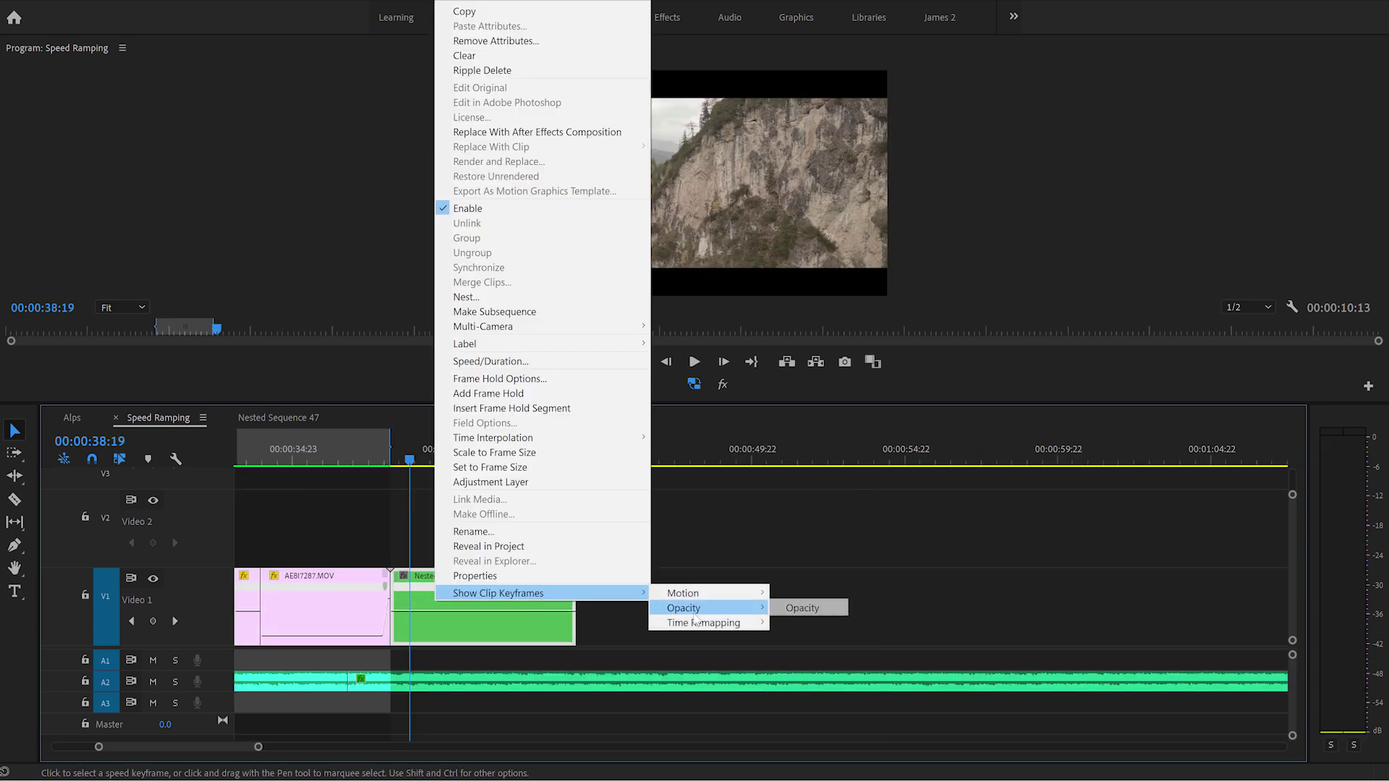
click(799, 624)
Split a speed keyframe near the start of Nested Sequence 49 into a ramp and raise the speed before it
drag(258, 746, 182, 760)
drag(721, 593, 868, 595)
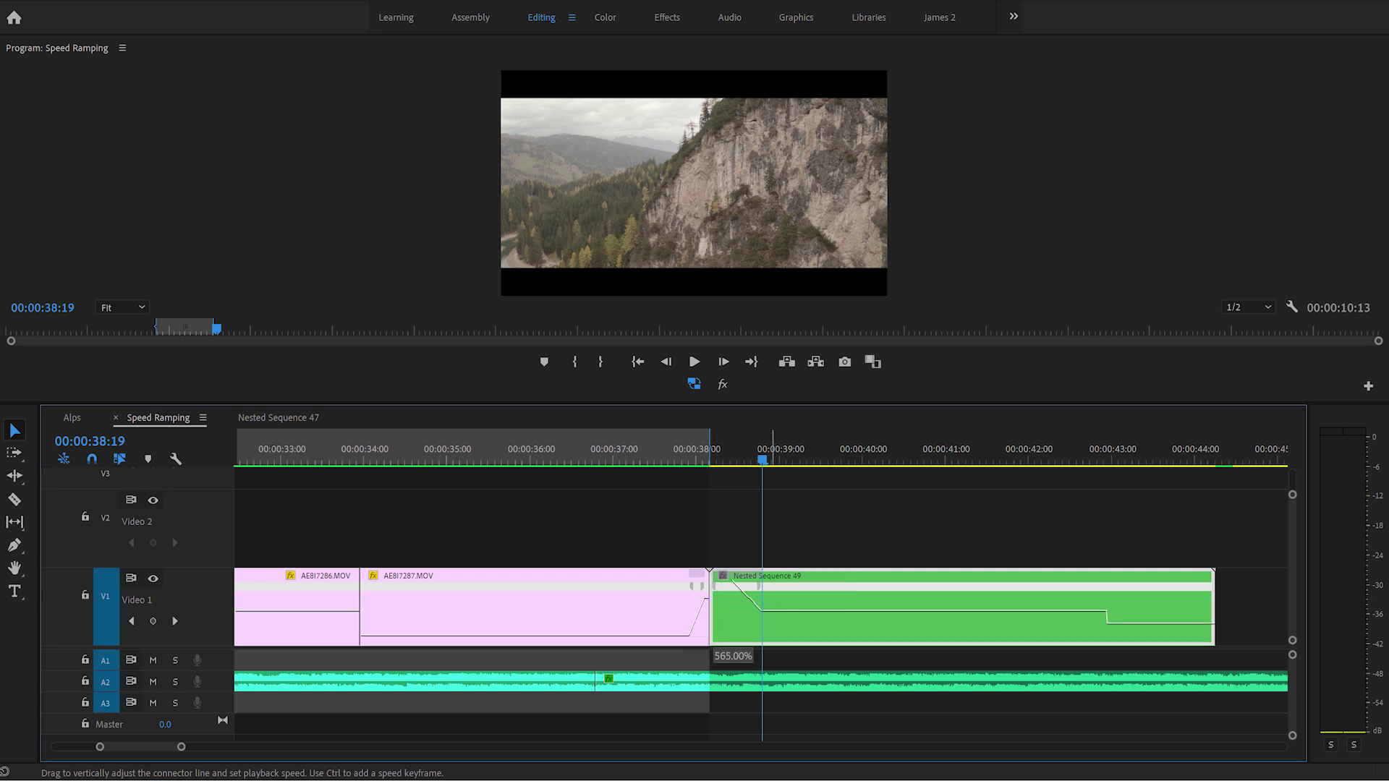
drag(720, 582, 706, 474)
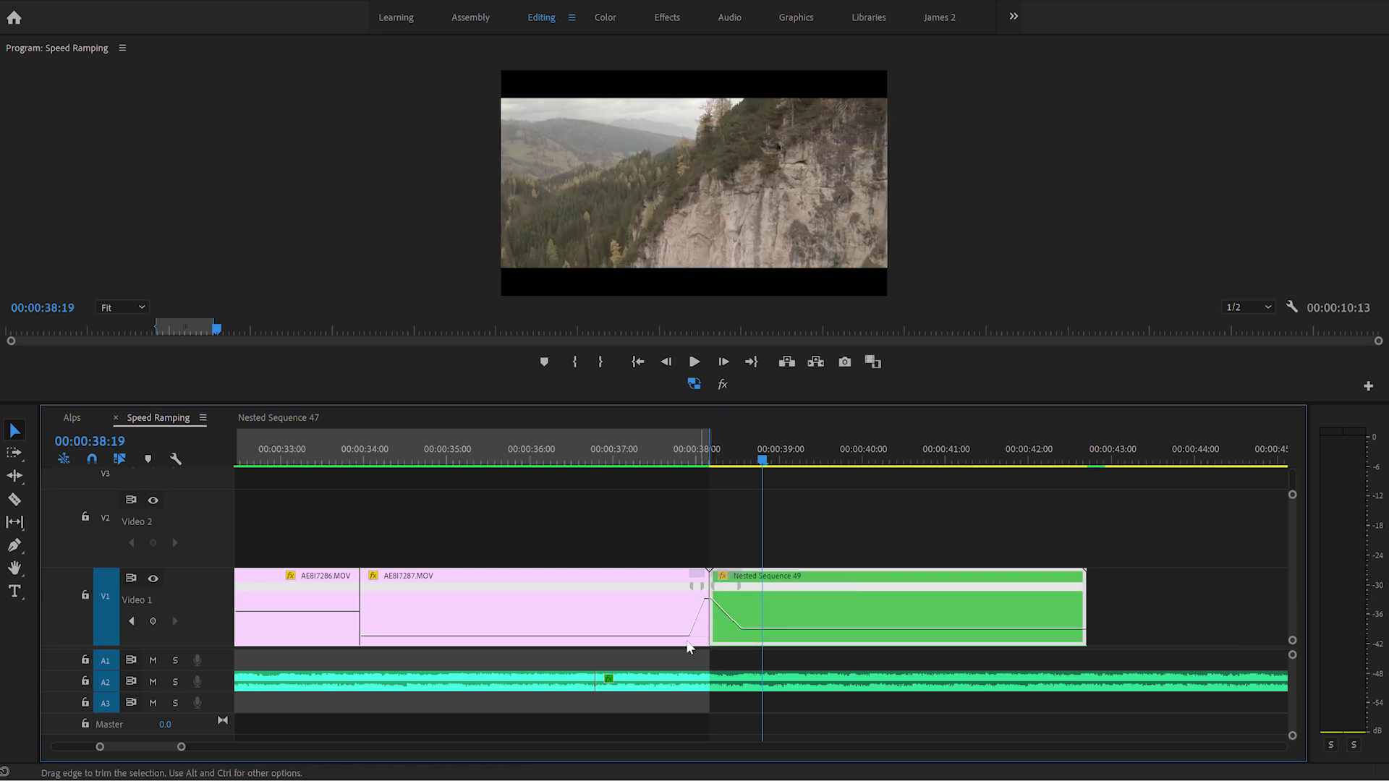
Shorten and steepen the opening speed ramp of Nested Sequence 49 and play back the cut from AEBI7287.MOV
drag(710, 599, 710, 579)
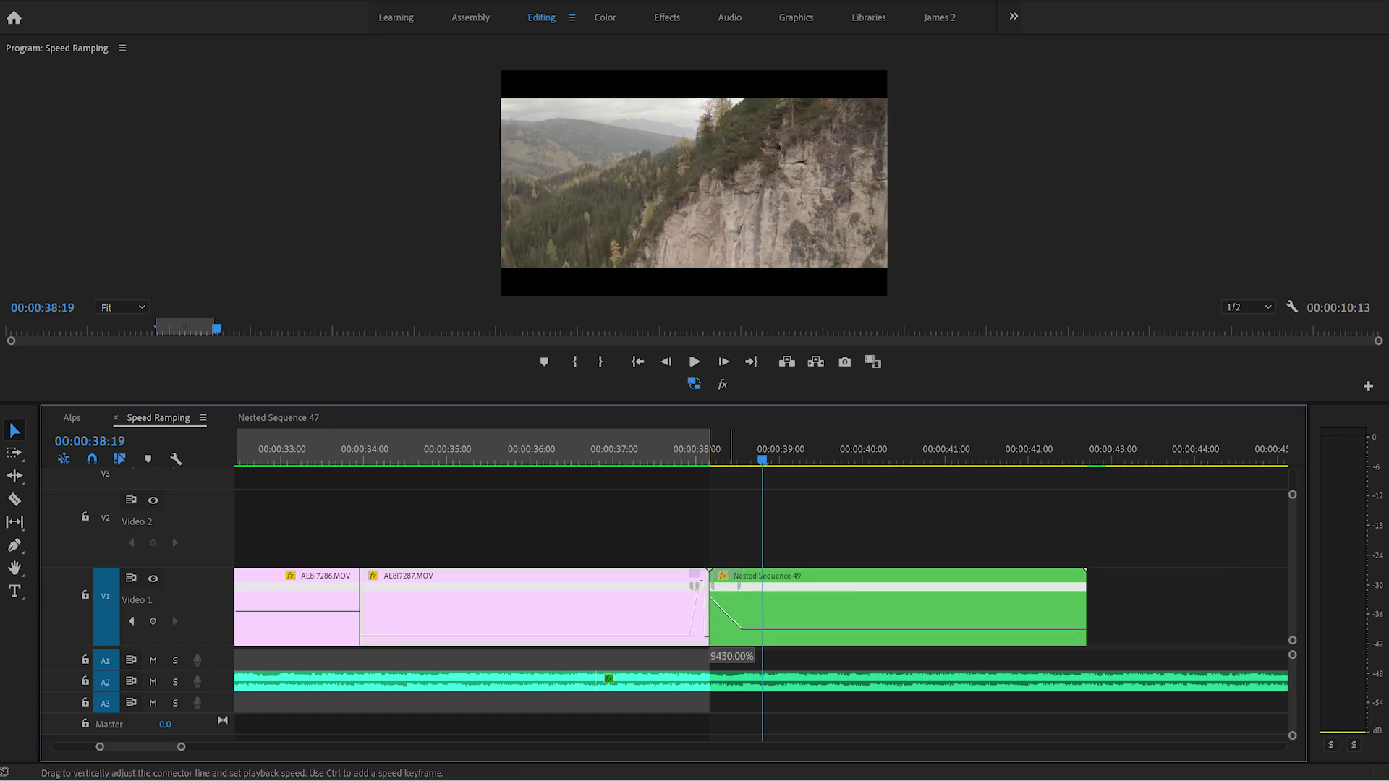
click(714, 599)
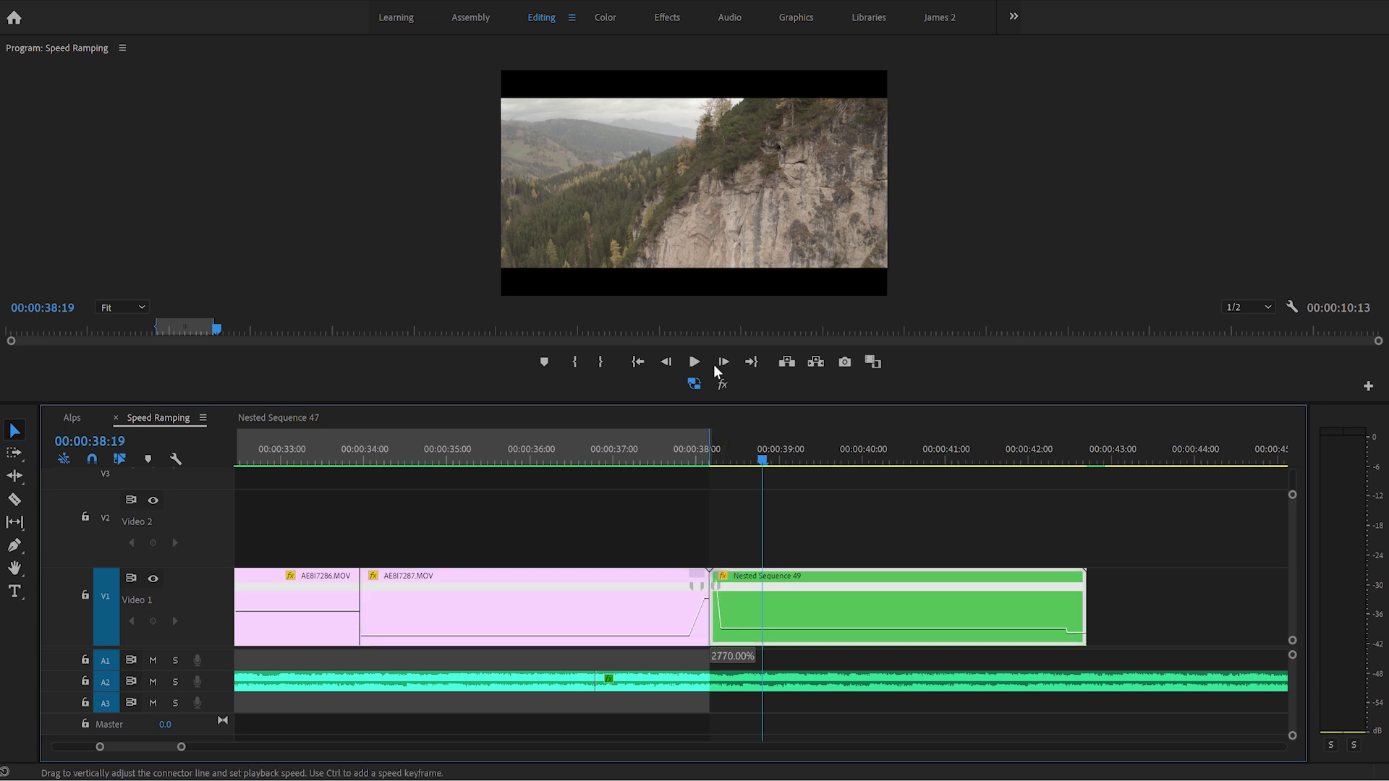
drag(714, 366, 714, 362)
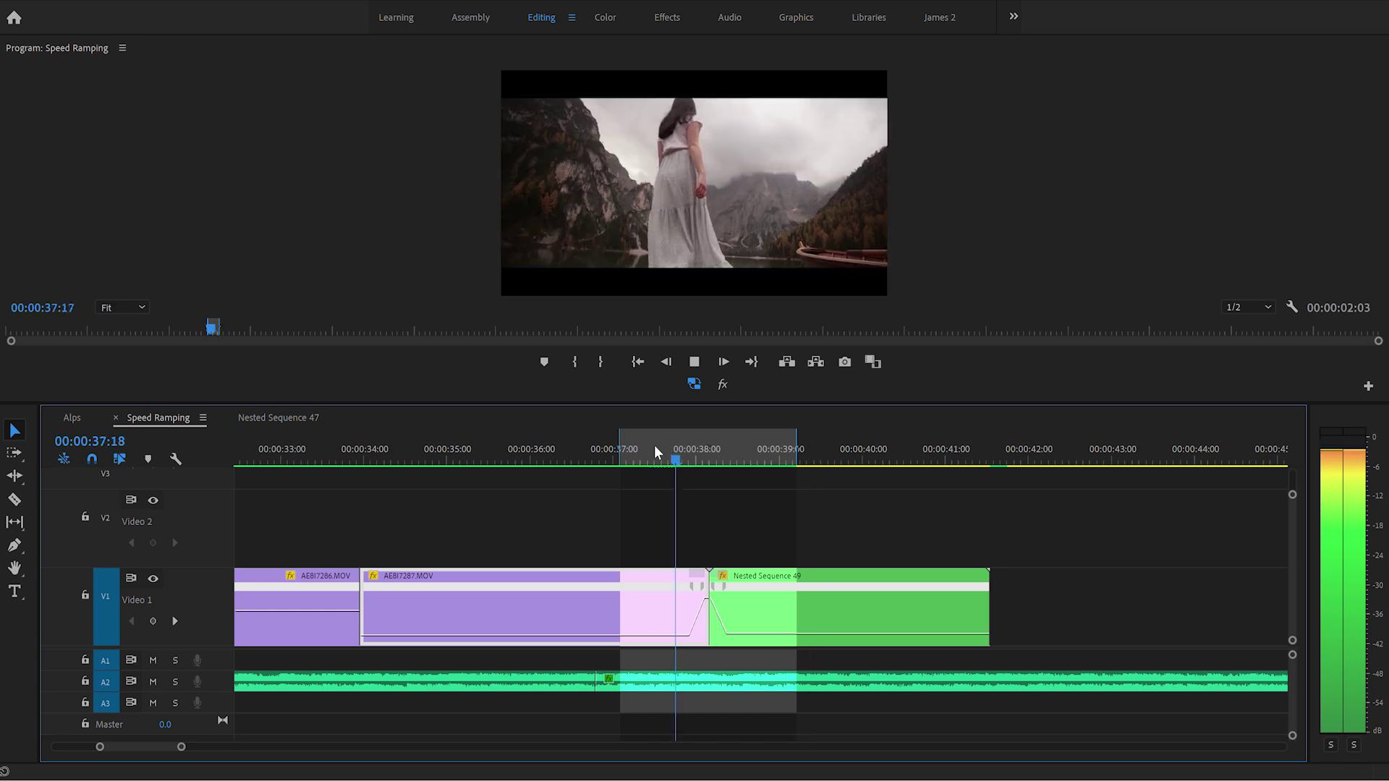
key(space)
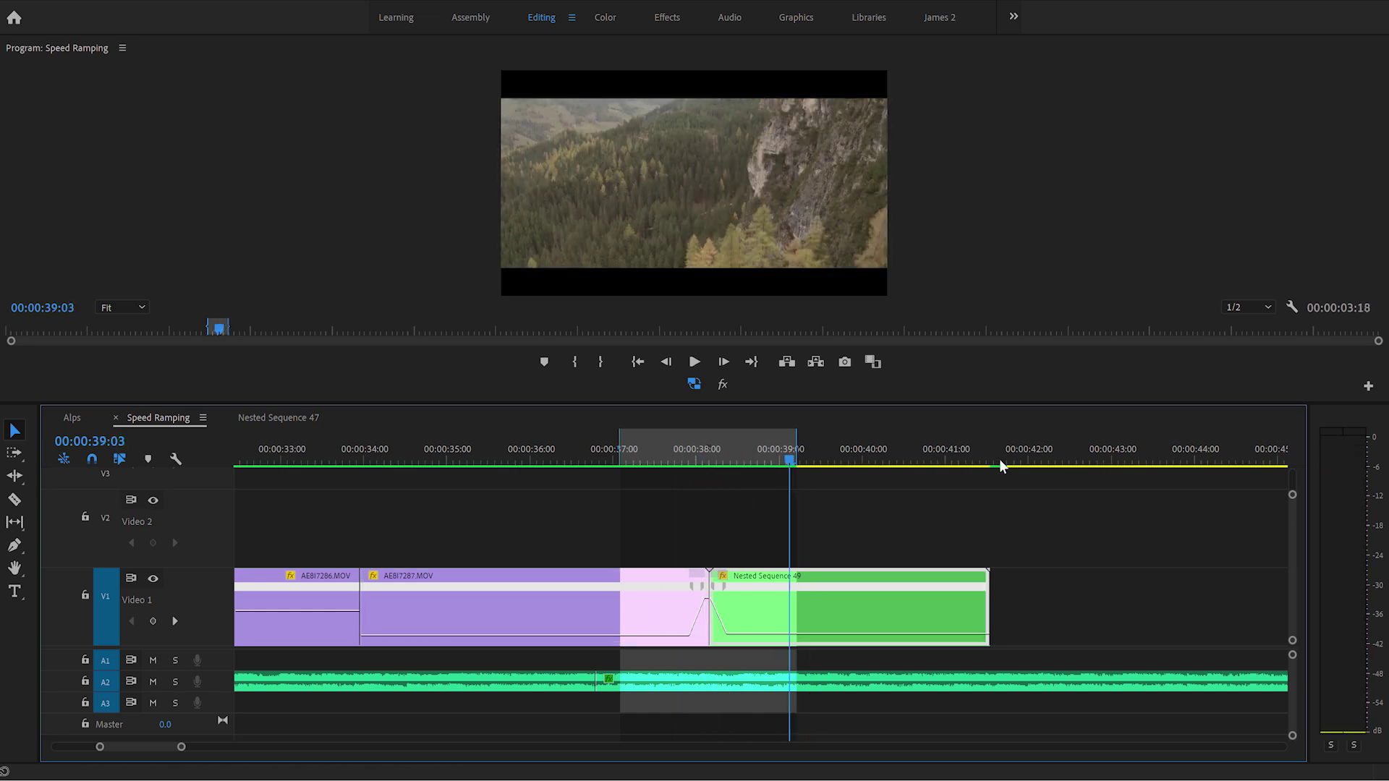